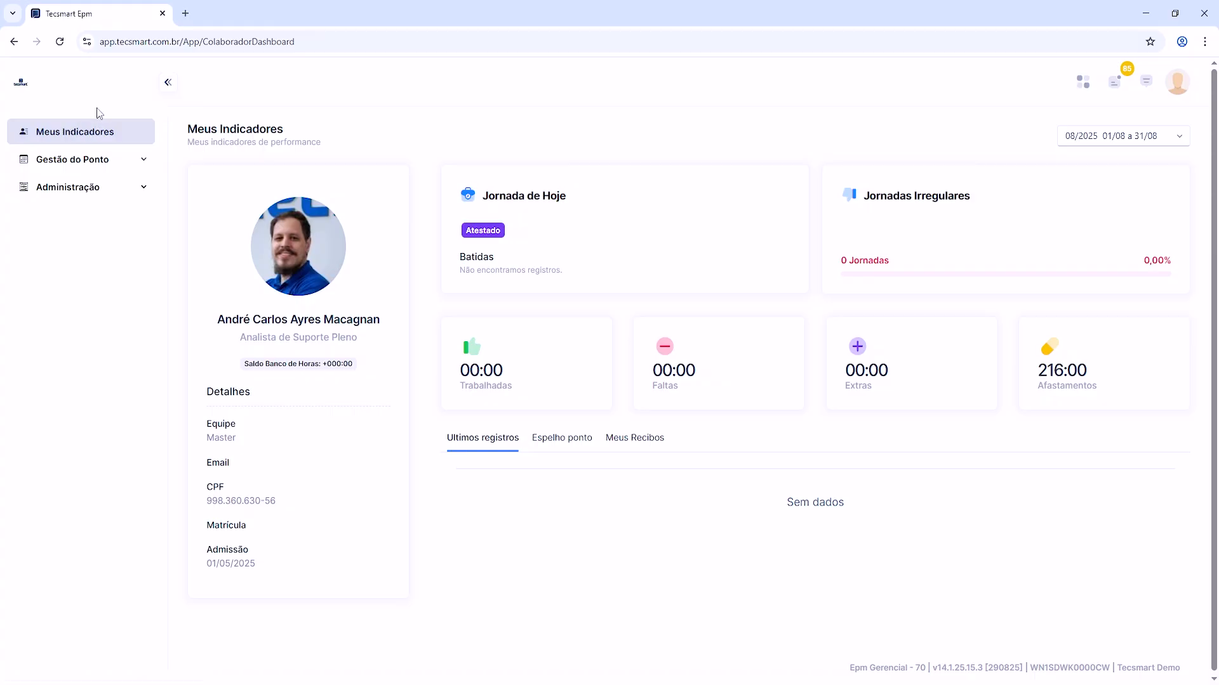
Step: Open Meus Acertos de Ponto under Gestão do Ponto and switch the period to 07/2025 (01/07 a 31/07)
{"action": "left_click", "coordinate": [122, 165]}
{"action": "left_click", "coordinate": [108, 188]}
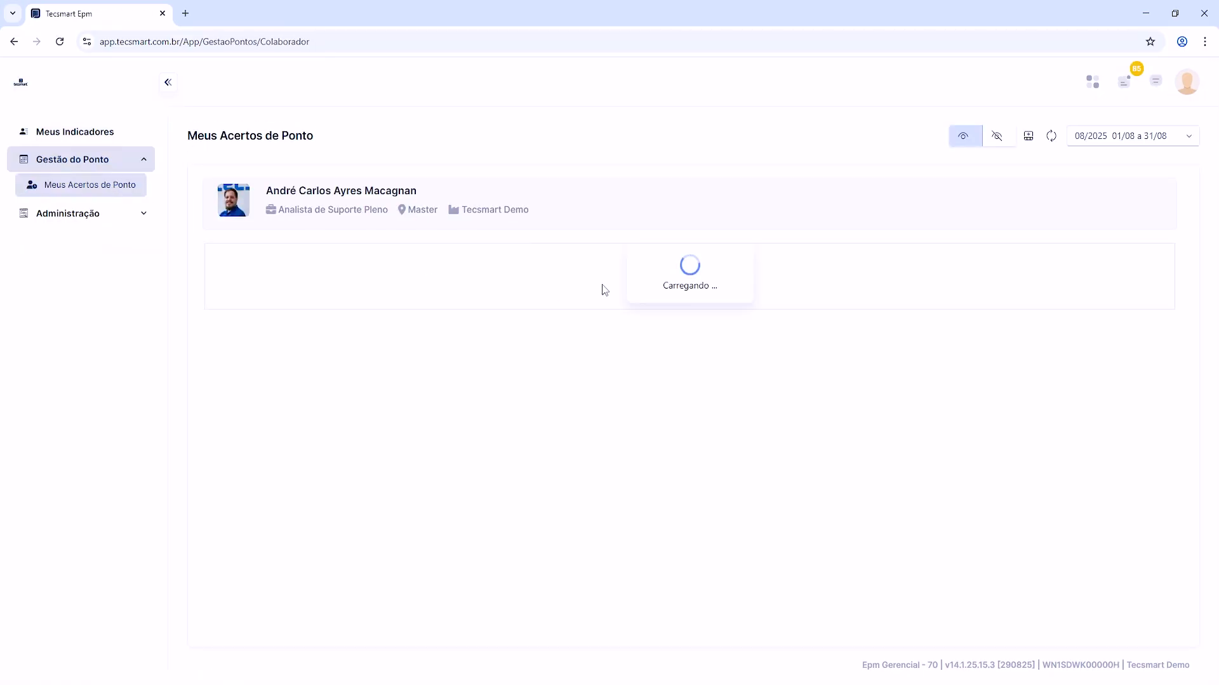
{"action": "left_click", "coordinate": [1162, 139]}
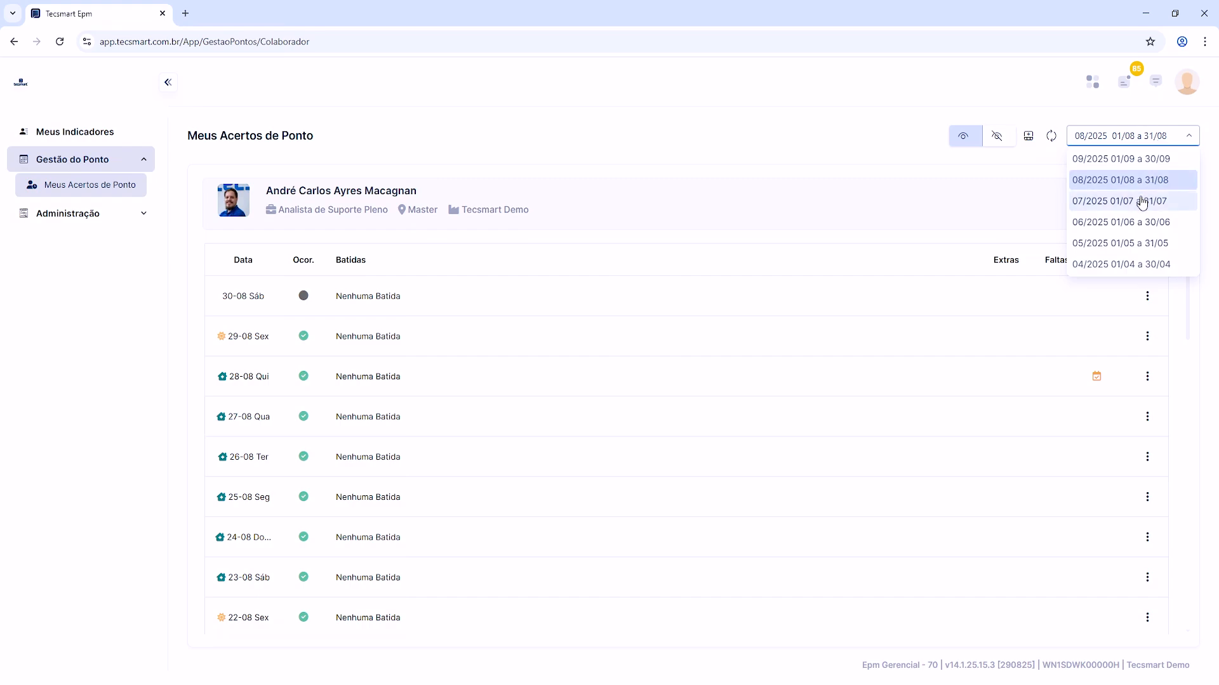
{"action": "left_click", "coordinate": [1140, 198]}
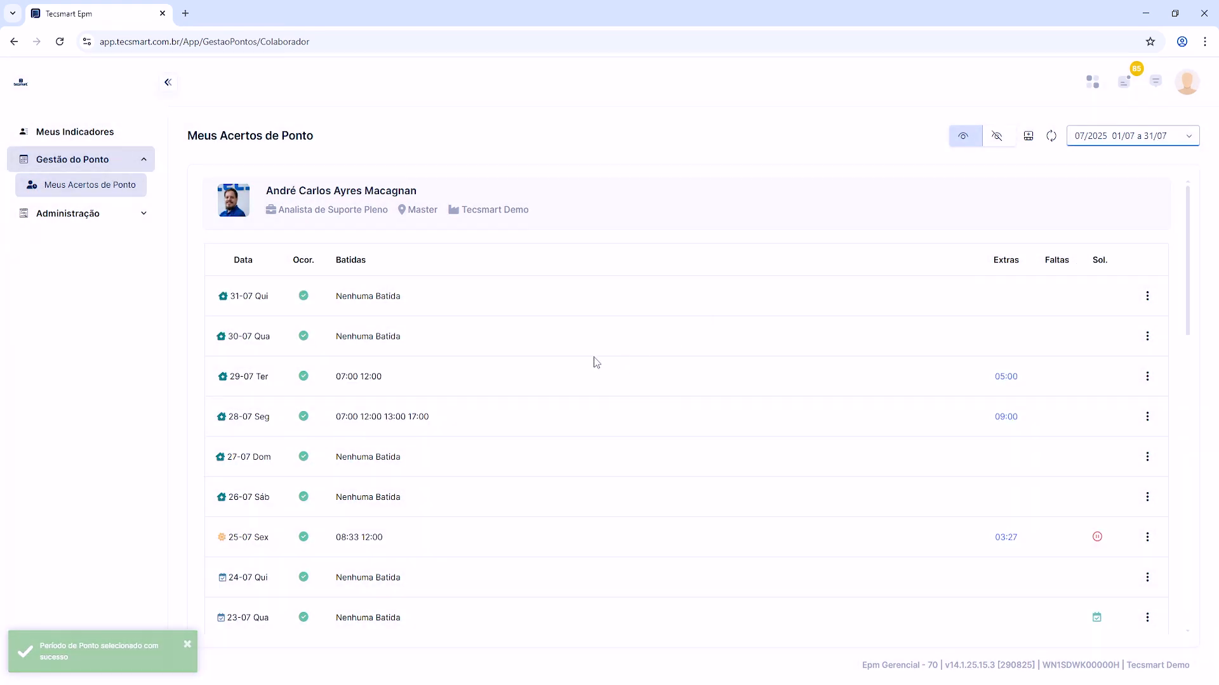
Step: Open Ajuste de Pausas for 28-07 and check the planned breaks listed for that day
{"action": "scroll", "coordinate": [595, 360], "scroll_direction": "down", "scroll_amount": 1}
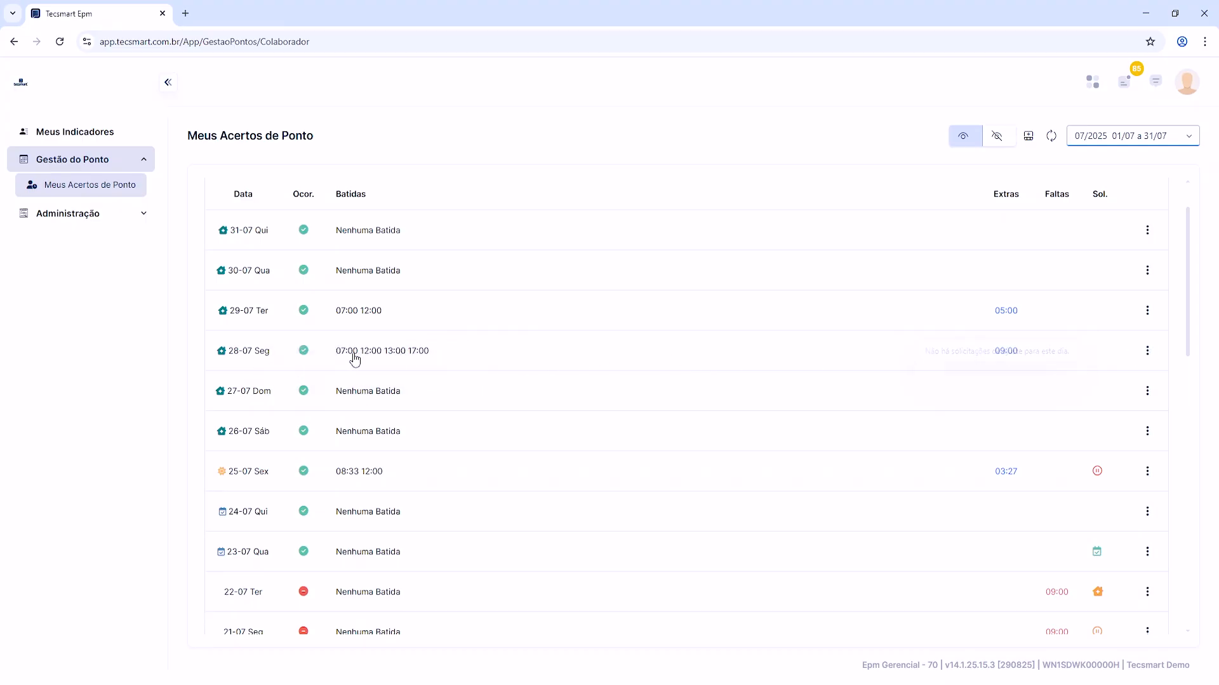
{"action": "left_click", "coordinate": [1147, 351]}
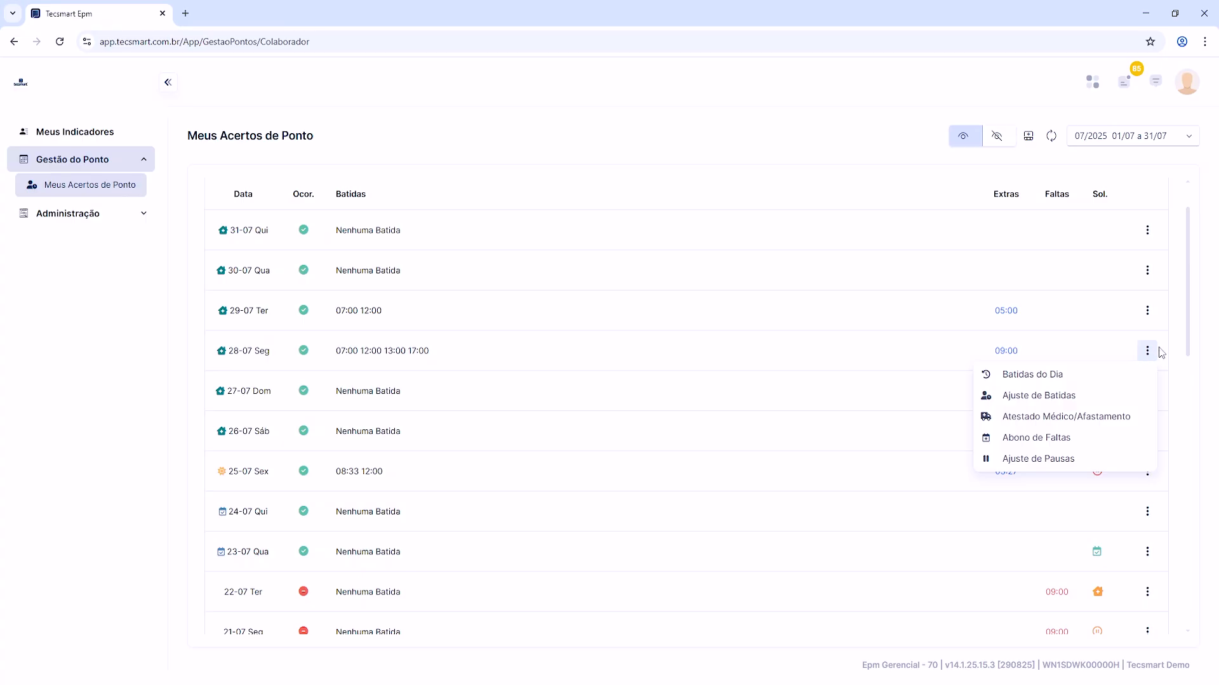
{"action": "left_click", "coordinate": [1045, 460]}
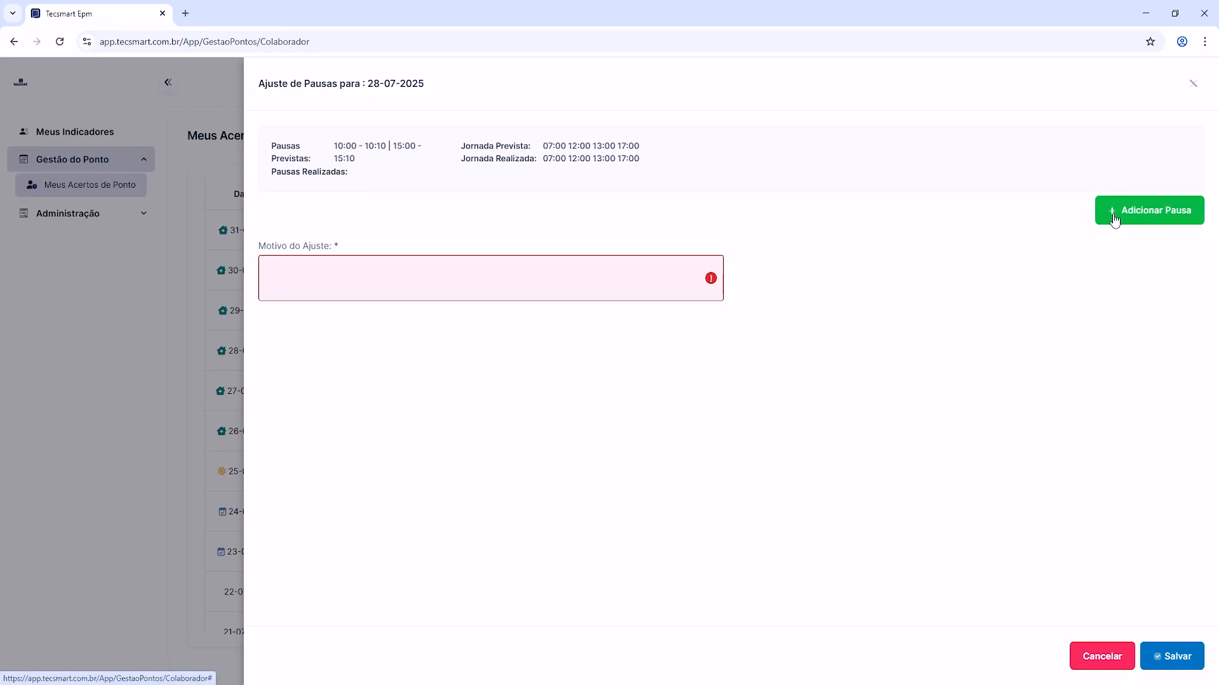
{"action": "left_click", "coordinate": [432, 271]}
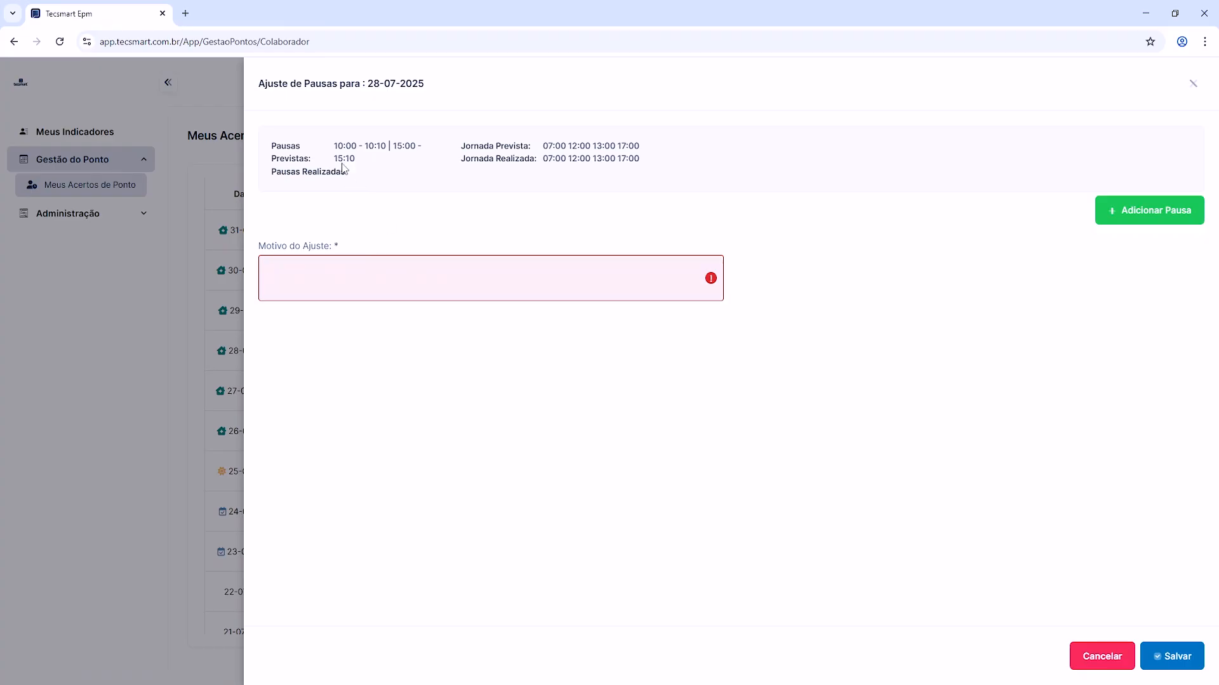
{"action": "left_click_drag", "start_coordinate": [335, 152], "coordinate": [397, 158]}
{"action": "left_click", "coordinate": [384, 151]}
{"action": "left_click", "coordinate": [401, 155]}
{"action": "left_click", "coordinate": [1141, 219]}
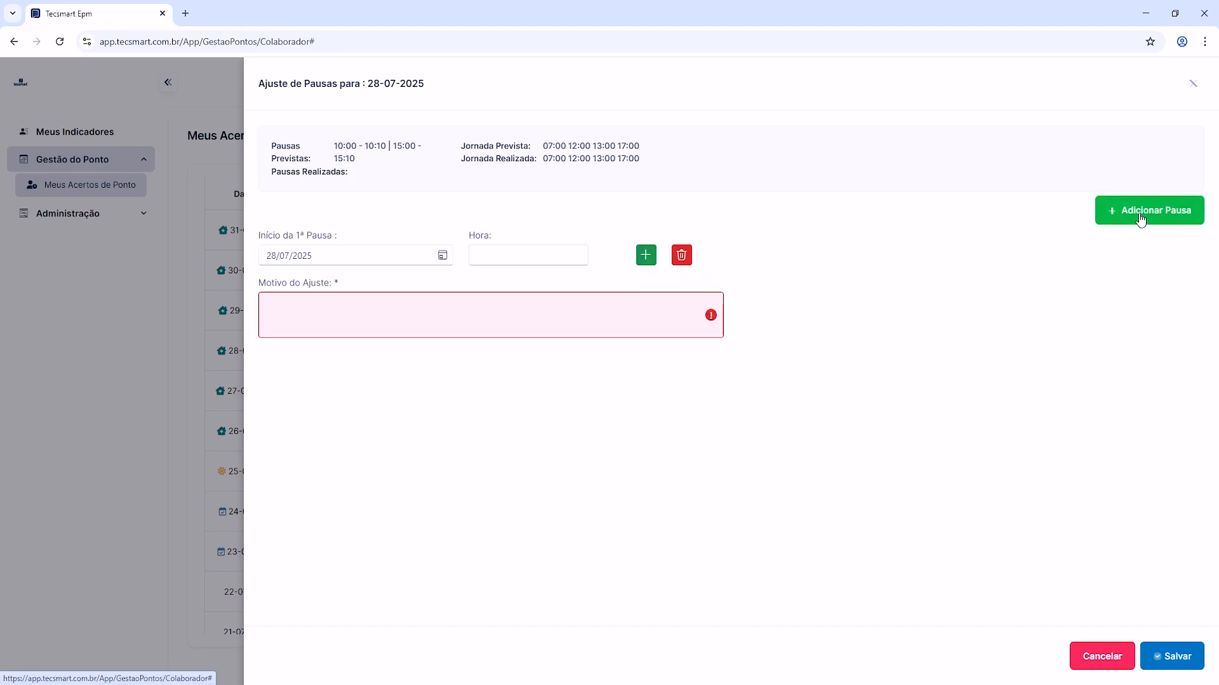
{"action": "left_click", "coordinate": [1140, 219]}
{"action": "left_click", "coordinate": [1141, 219]}
{"action": "left_click", "coordinate": [1141, 219]}
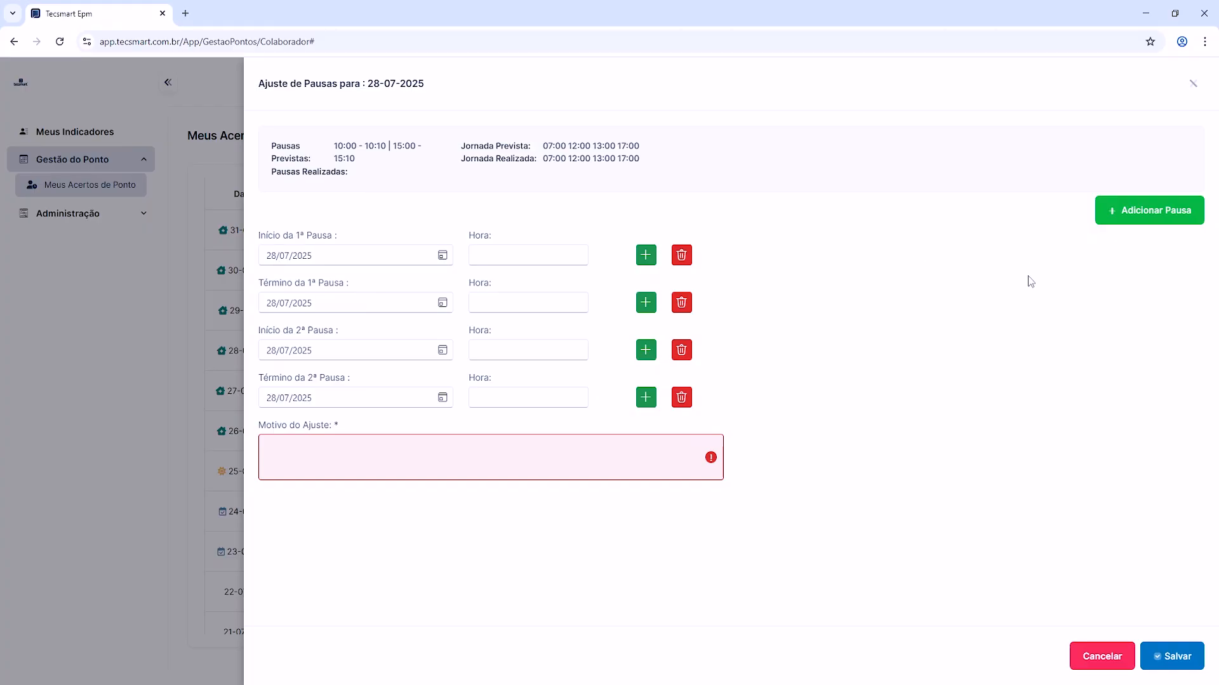
{"action": "left_click", "coordinate": [681, 255]}
{"action": "left_click", "coordinate": [682, 255]}
{"action": "left_click", "coordinate": [682, 255]}
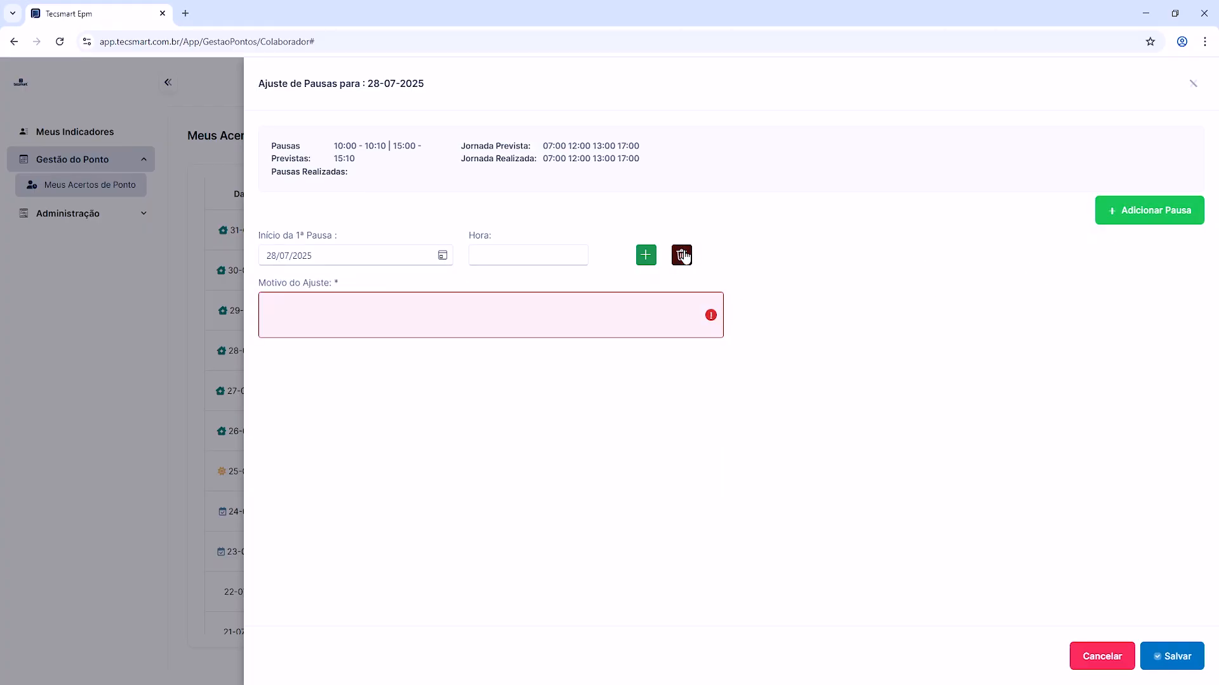
{"action": "left_click", "coordinate": [682, 255]}
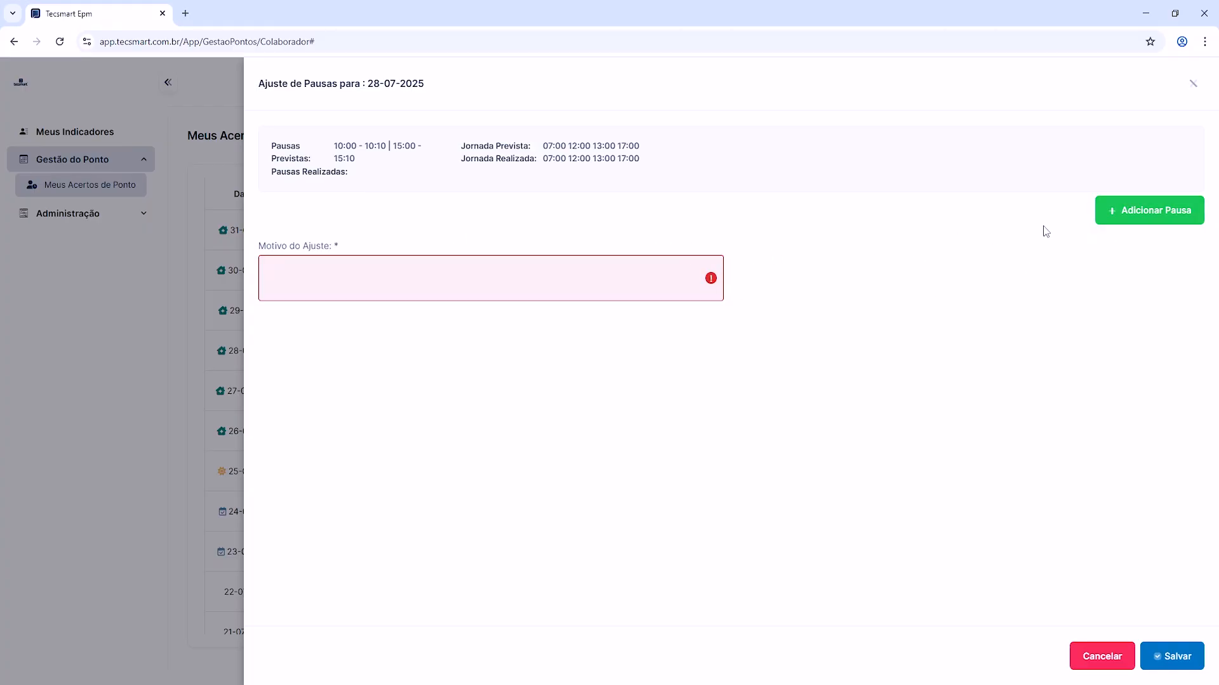
{"action": "left_click", "coordinate": [1140, 216]}
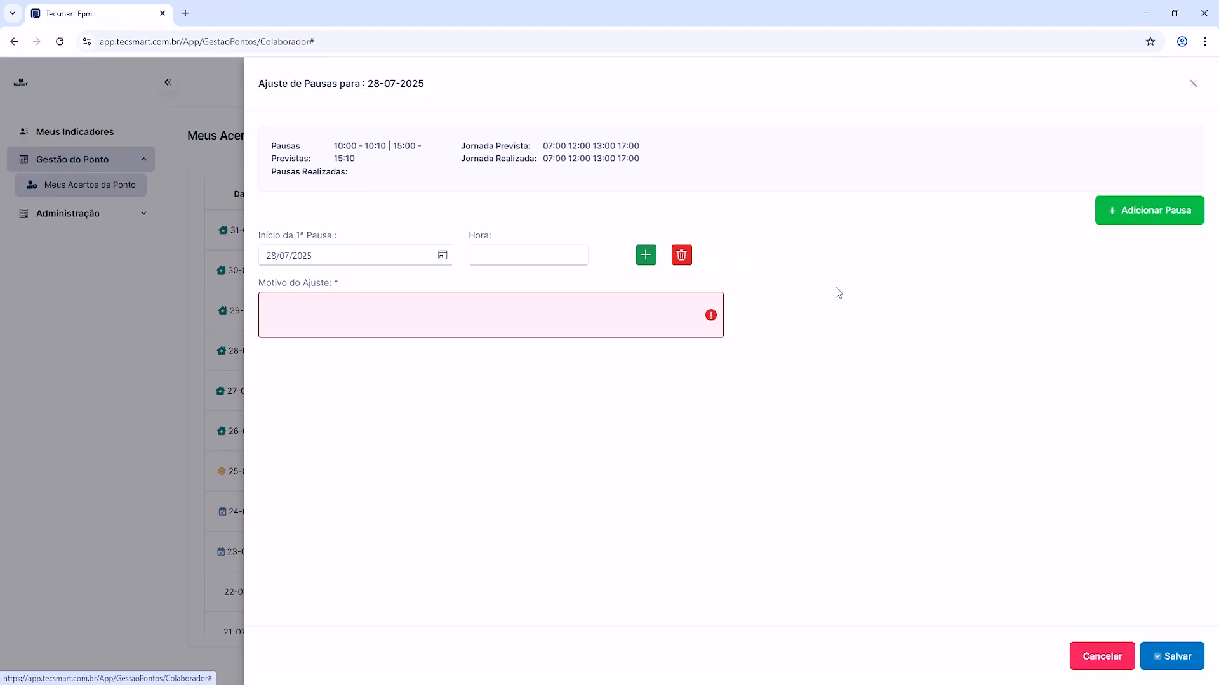
{"action": "left_click", "coordinate": [645, 257]}
{"action": "left_click", "coordinate": [645, 257]}
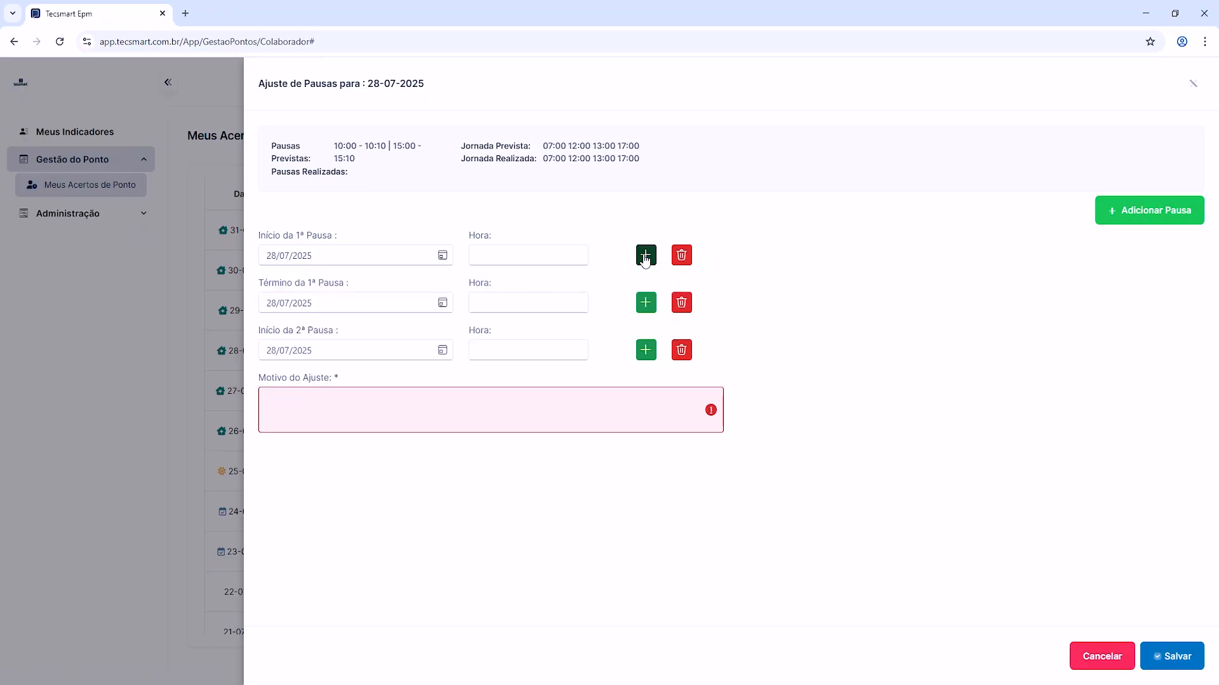
{"action": "left_click", "coordinate": [645, 257]}
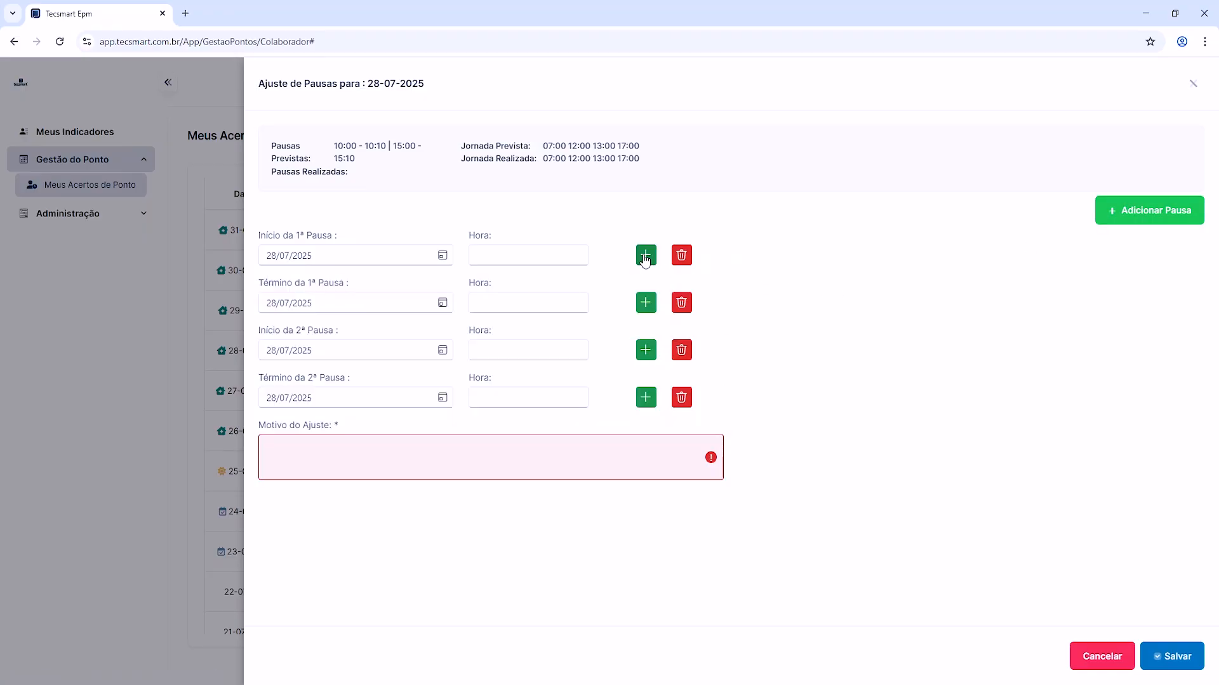
{"action": "left_click", "coordinate": [682, 256]}
{"action": "left_click", "coordinate": [682, 256]}
{"action": "left_click", "coordinate": [683, 257]}
{"action": "left_click", "coordinate": [683, 255]}
Step: Add four break entries covering the start and end of two breaks, and check that each is dated 28/07/2025
{"action": "left_click", "coordinate": [1140, 214]}
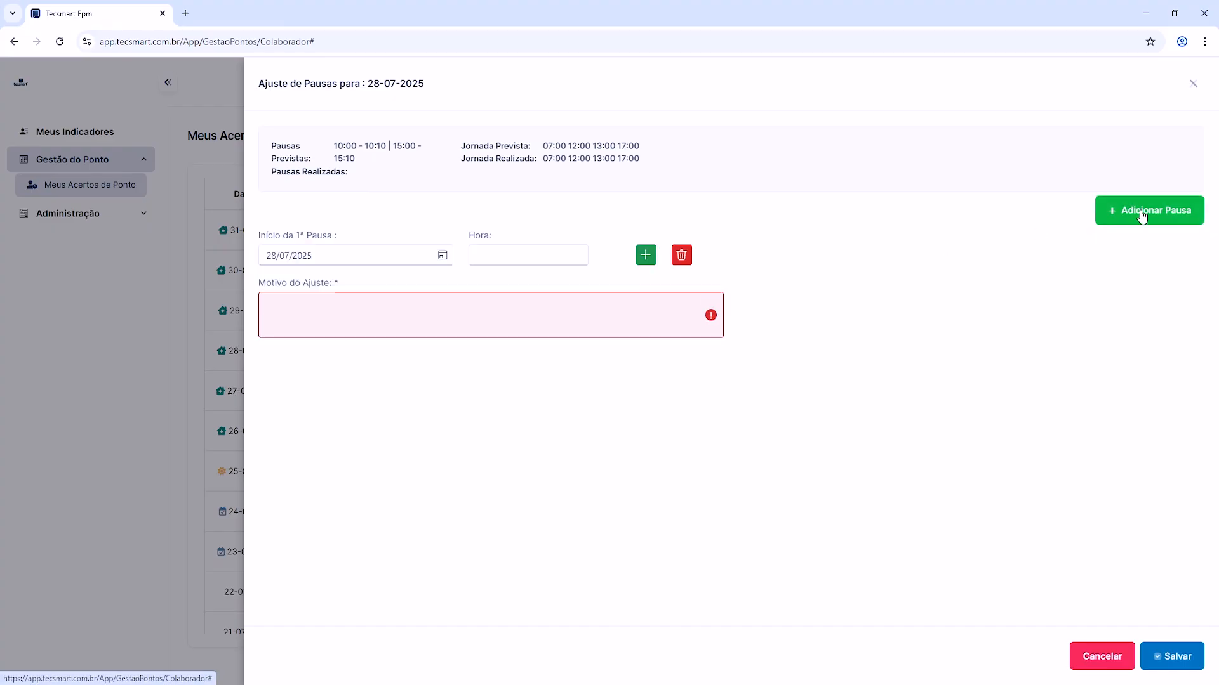
{"action": "left_click", "coordinate": [1141, 215]}
{"action": "left_click", "coordinate": [1142, 216]}
{"action": "left_click", "coordinate": [1142, 216]}
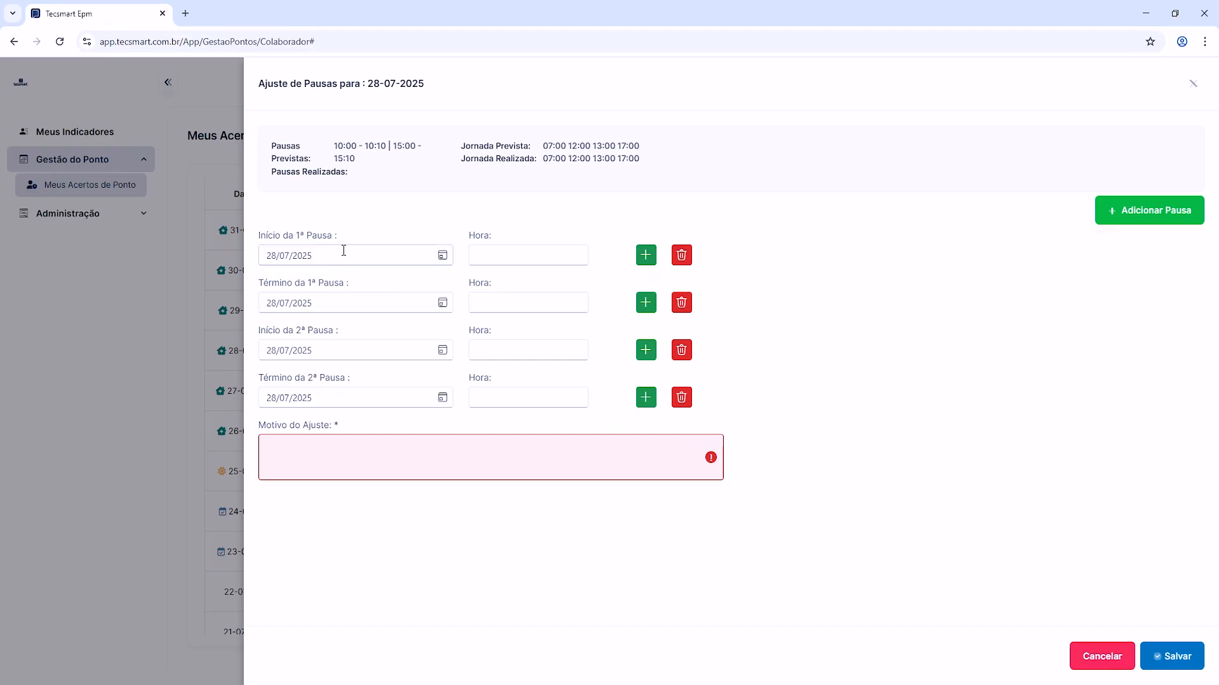
{"action": "left_click_drag", "start_coordinate": [343, 251], "coordinate": [254, 258]}
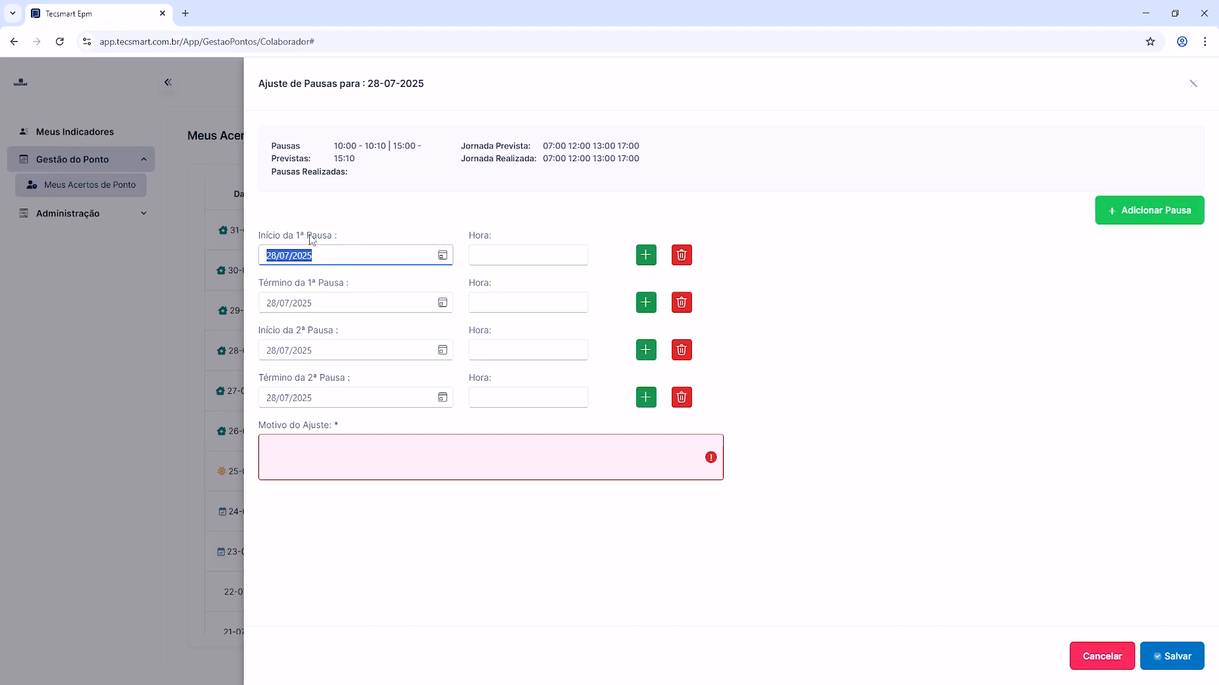
{"action": "left_click_drag", "start_coordinate": [348, 301], "coordinate": [250, 308]}
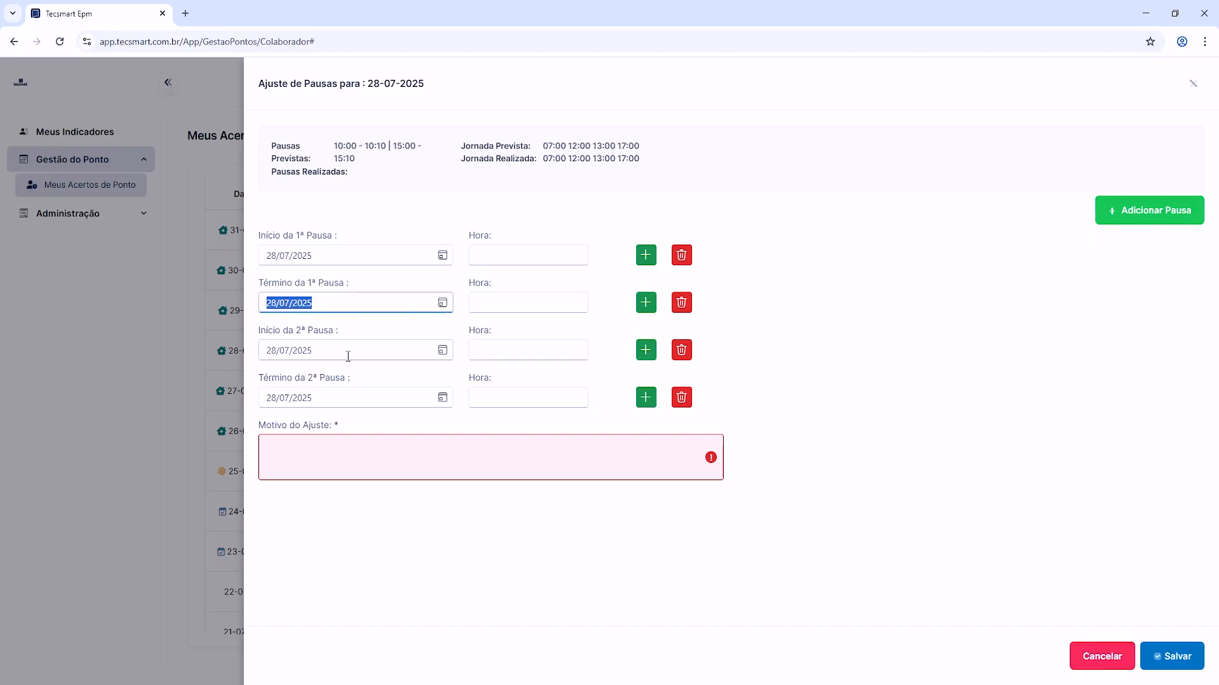
{"action": "left_click_drag", "start_coordinate": [347, 354], "coordinate": [227, 353]}
{"action": "left_click_drag", "start_coordinate": [375, 397], "coordinate": [267, 394]}
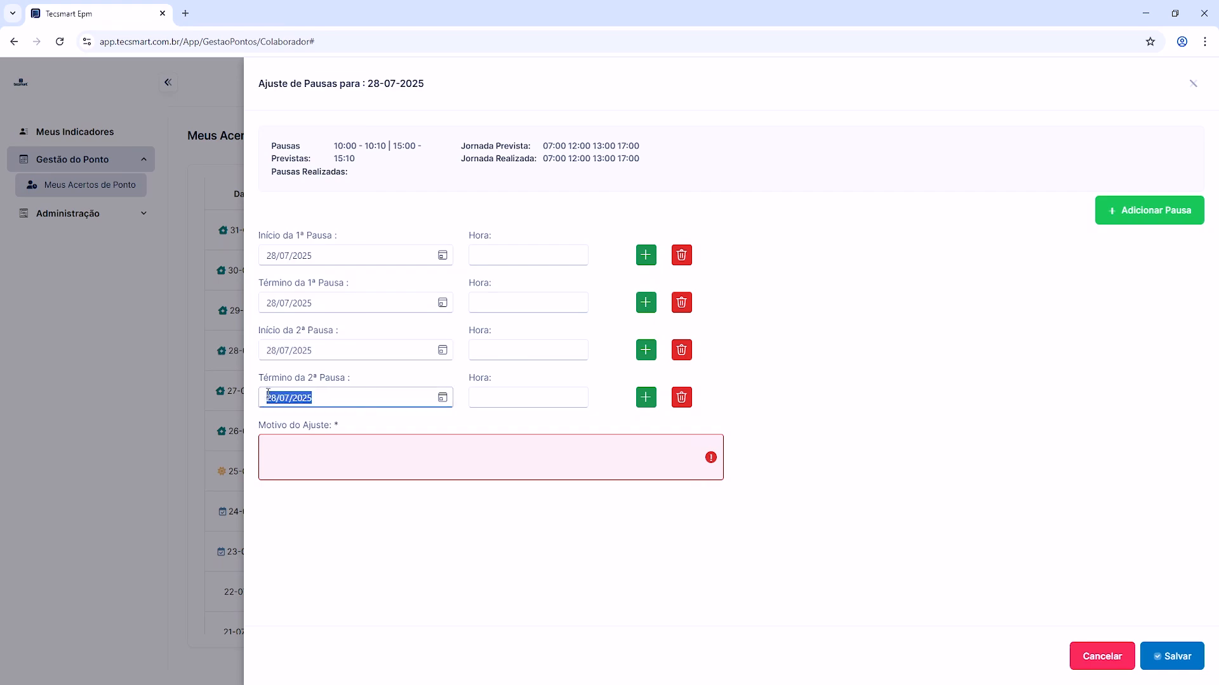
Step: Set the first break from 10:00 to 10:10 and the second break from 15:00 to 15:10
{"action": "left_click", "coordinate": [514, 260]}
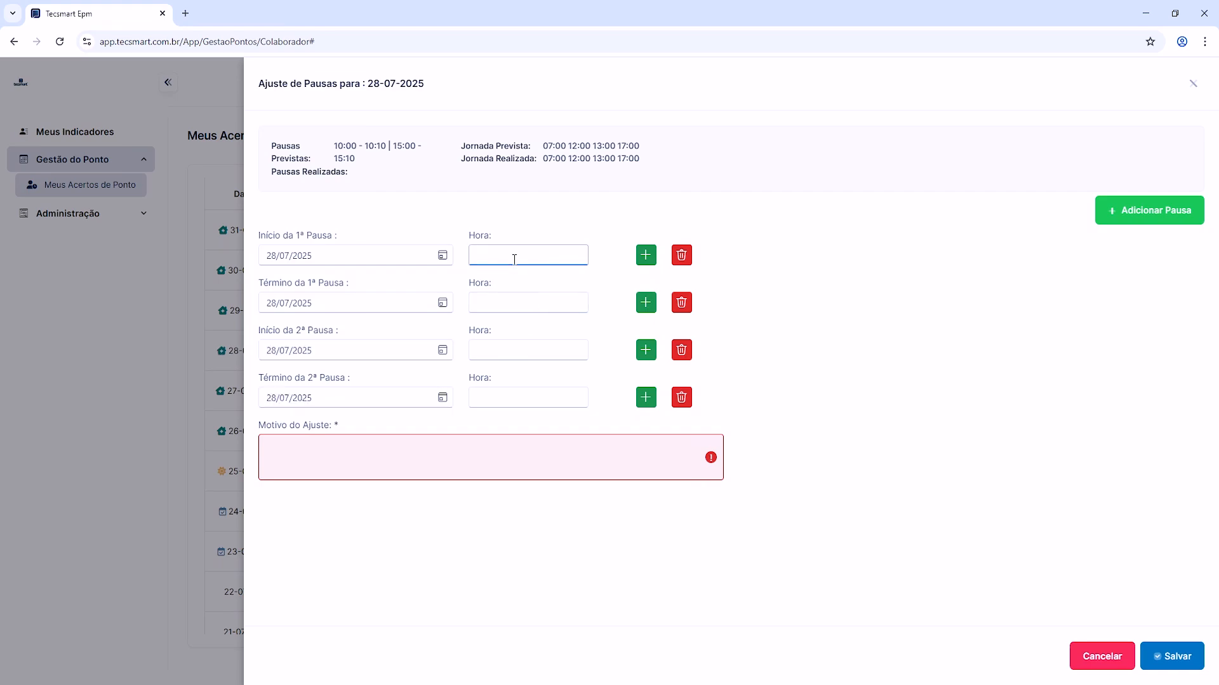
{"action": "type", "text": "10:00"}
{"action": "left_click", "coordinate": [537, 307]}
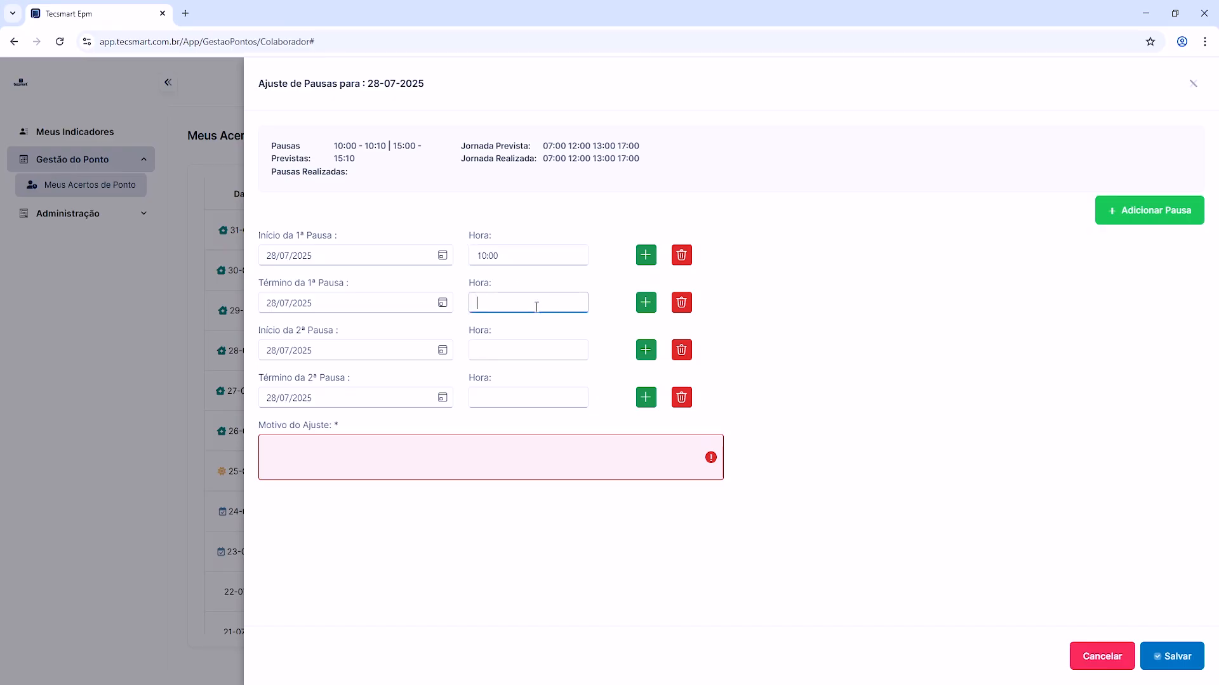
{"action": "type", "text": "10:10"}
{"action": "left_click", "coordinate": [542, 346]}
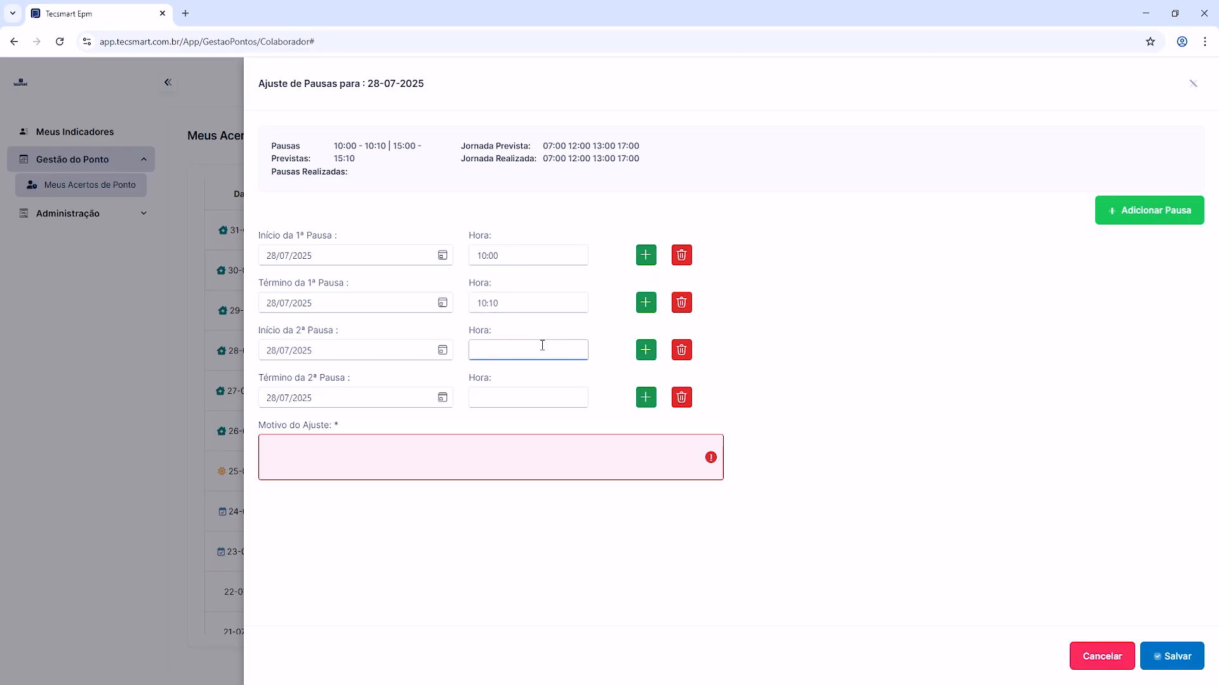
{"action": "type", "text": "15:00"}
{"action": "left_click", "coordinate": [550, 395]}
{"action": "type", "text": "1510"}
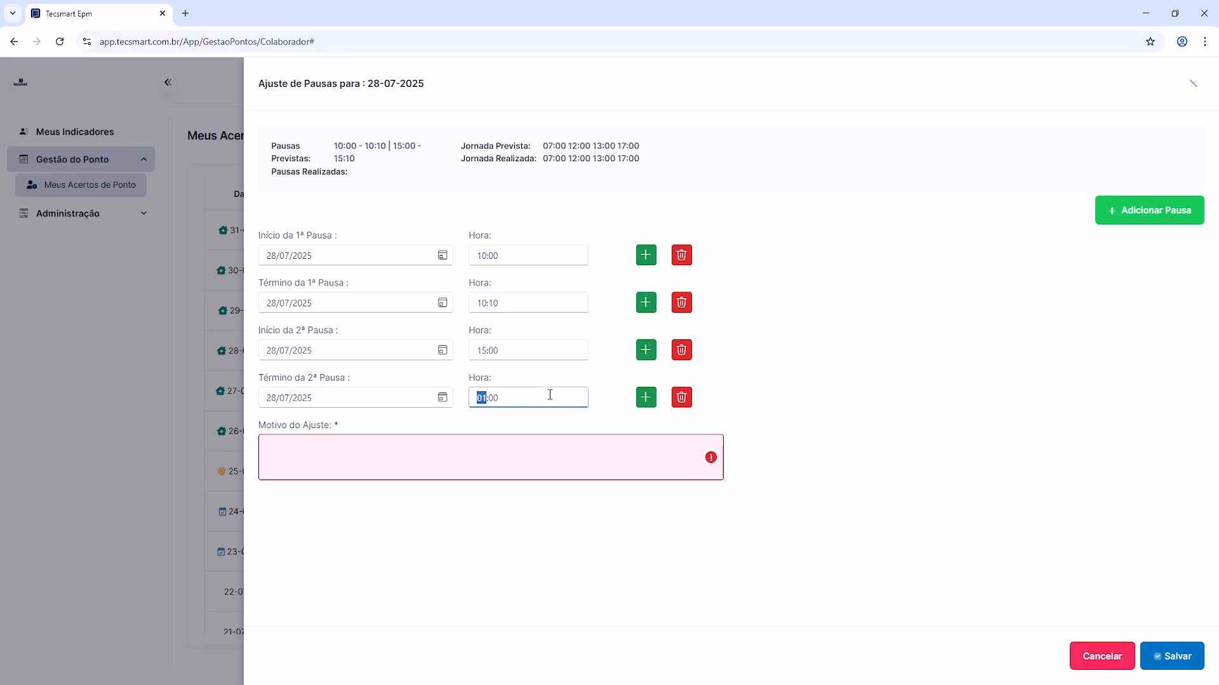
Step: Enter "Inclusão das Pausas" as the Motivo do Ajuste, save the request and dismiss the browser notification
{"action": "left_click", "coordinate": [536, 455]}
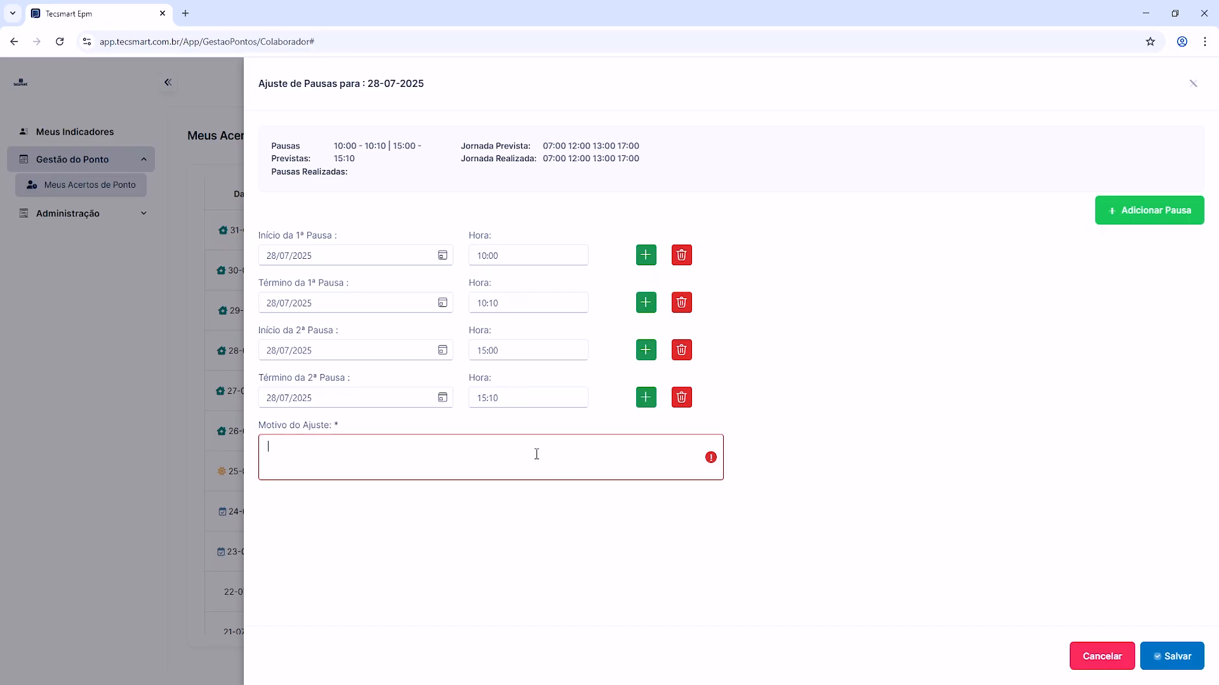
{"action": "type", "text": "Inclusão e edição de horários das pausas"}
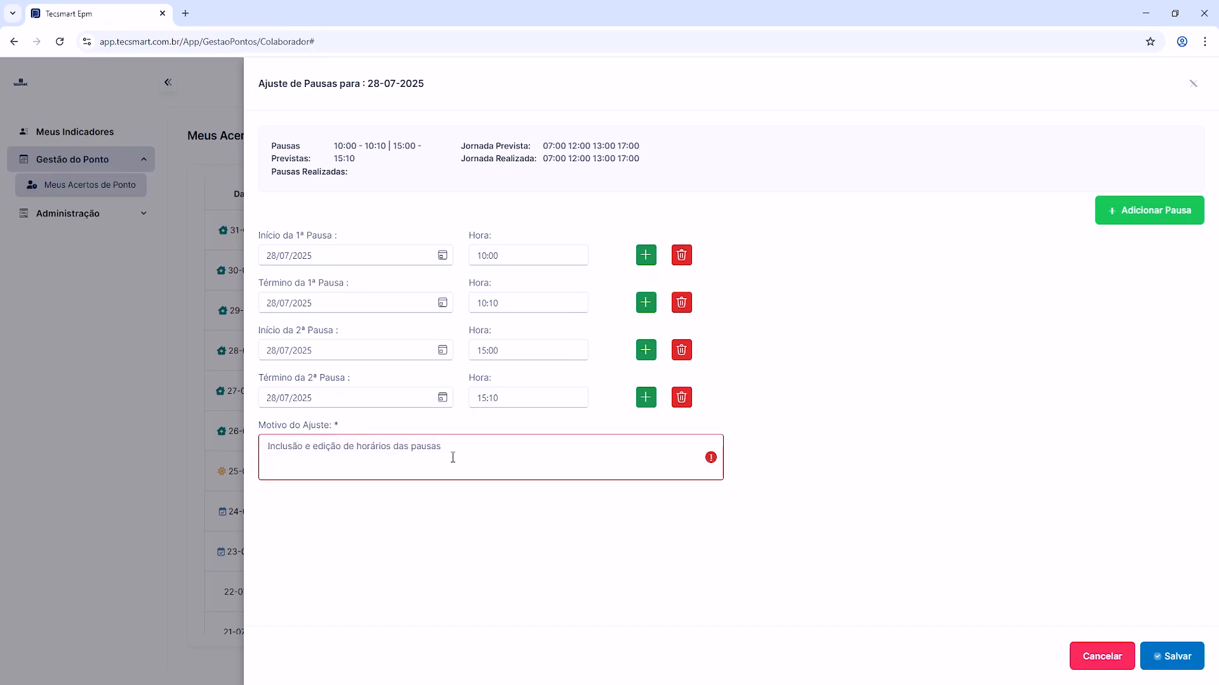
{"action": "left_click_drag", "start_coordinate": [448, 453], "coordinate": [307, 448]}
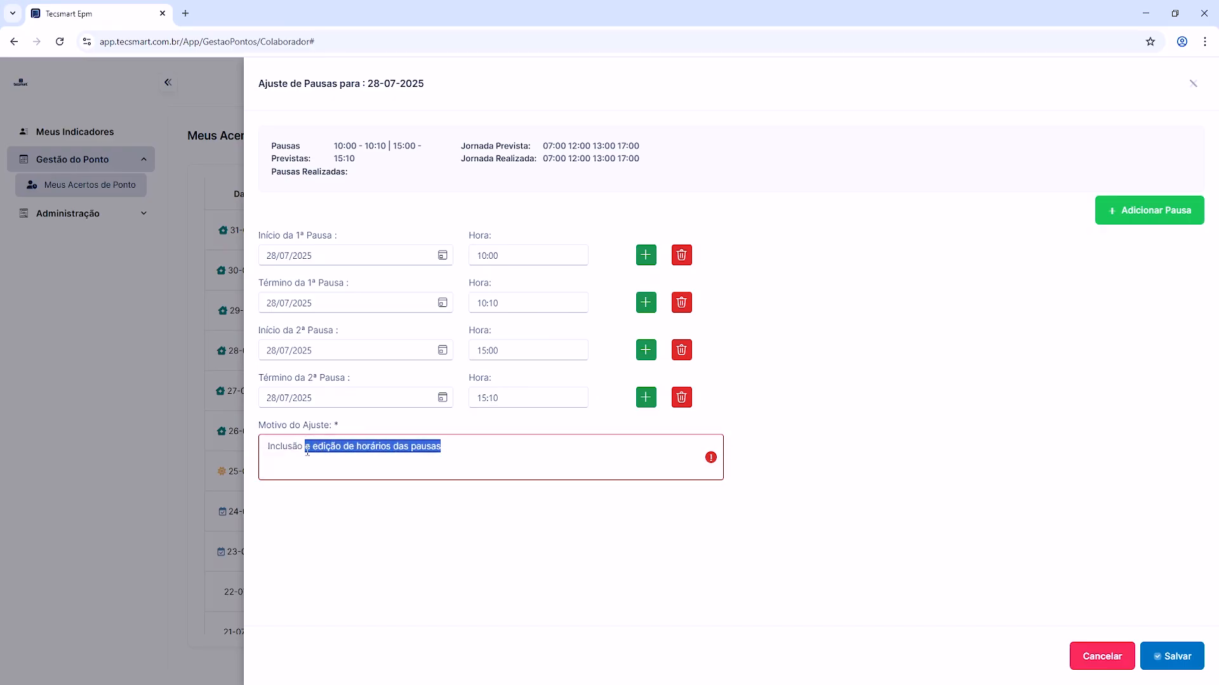
{"action": "key", "text": "BackSpace"}
{"action": "type", "text": "das"}
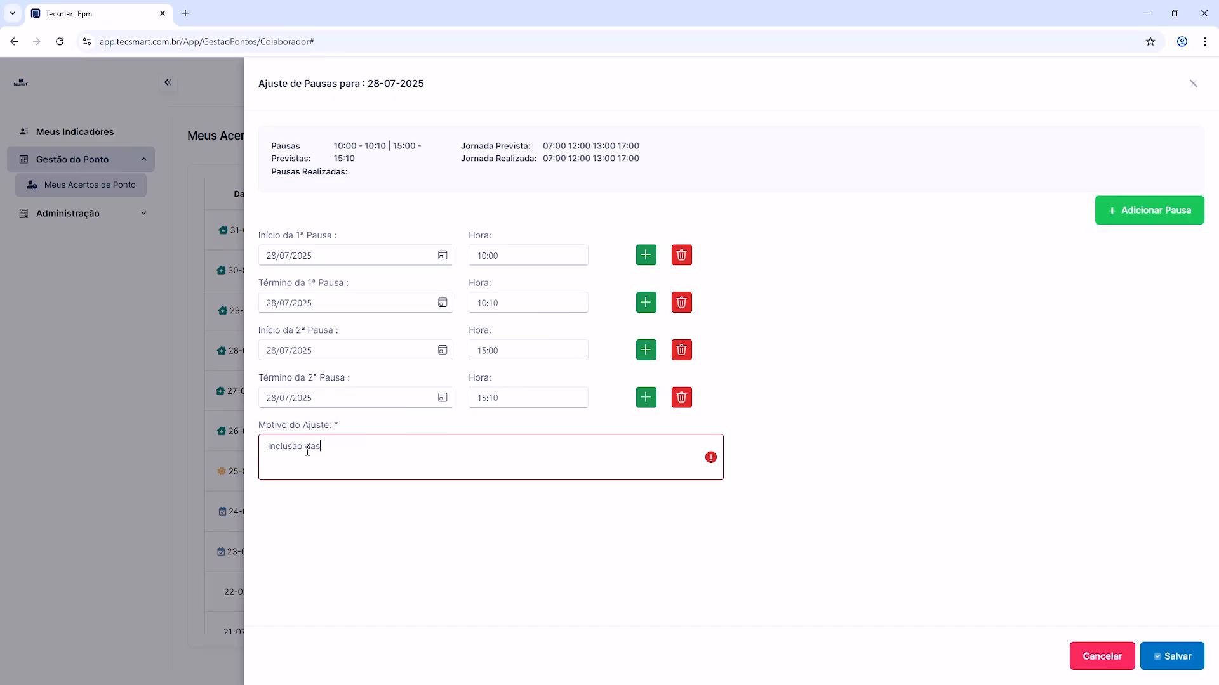
{"action": "type", "text": " Pausas"}
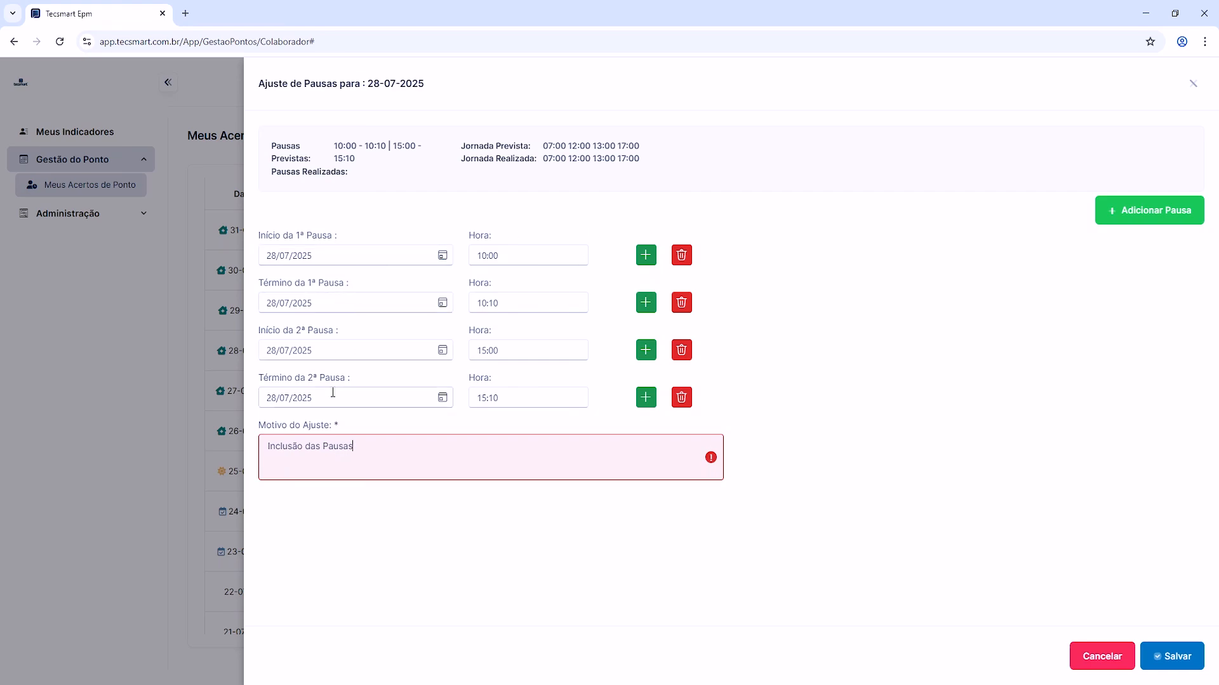
{"action": "left_click", "coordinate": [1164, 664]}
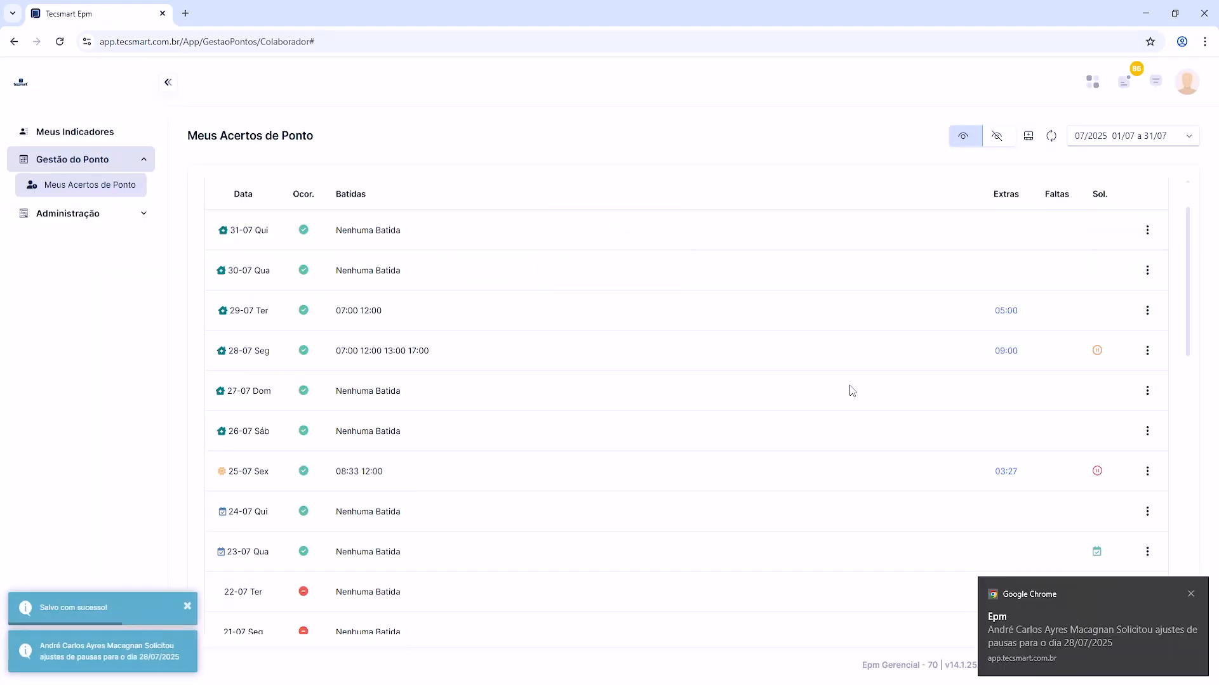
{"action": "left_click", "coordinate": [1190, 595]}
Step: Check the request status for 28-07, then view its Ajuste de Pausas form again and close it without saving
{"action": "mouse_move", "coordinate": [1098, 353]}
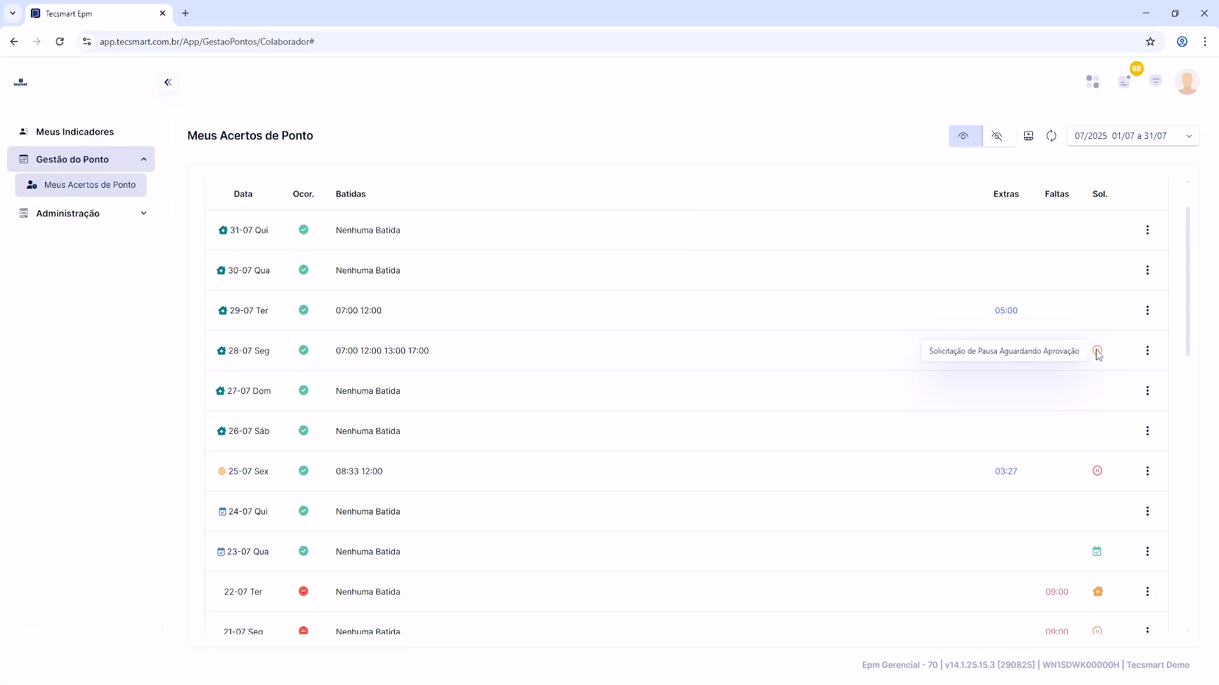
{"action": "left_click", "coordinate": [1152, 359]}
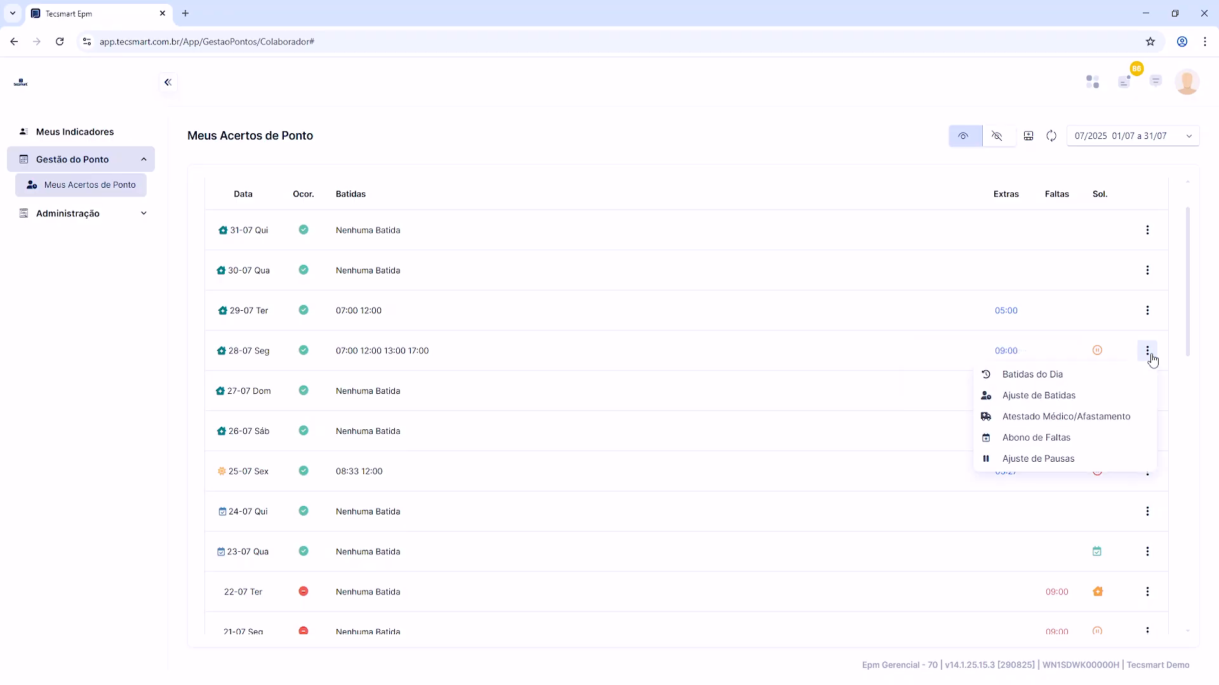
{"action": "left_click", "coordinate": [1056, 458]}
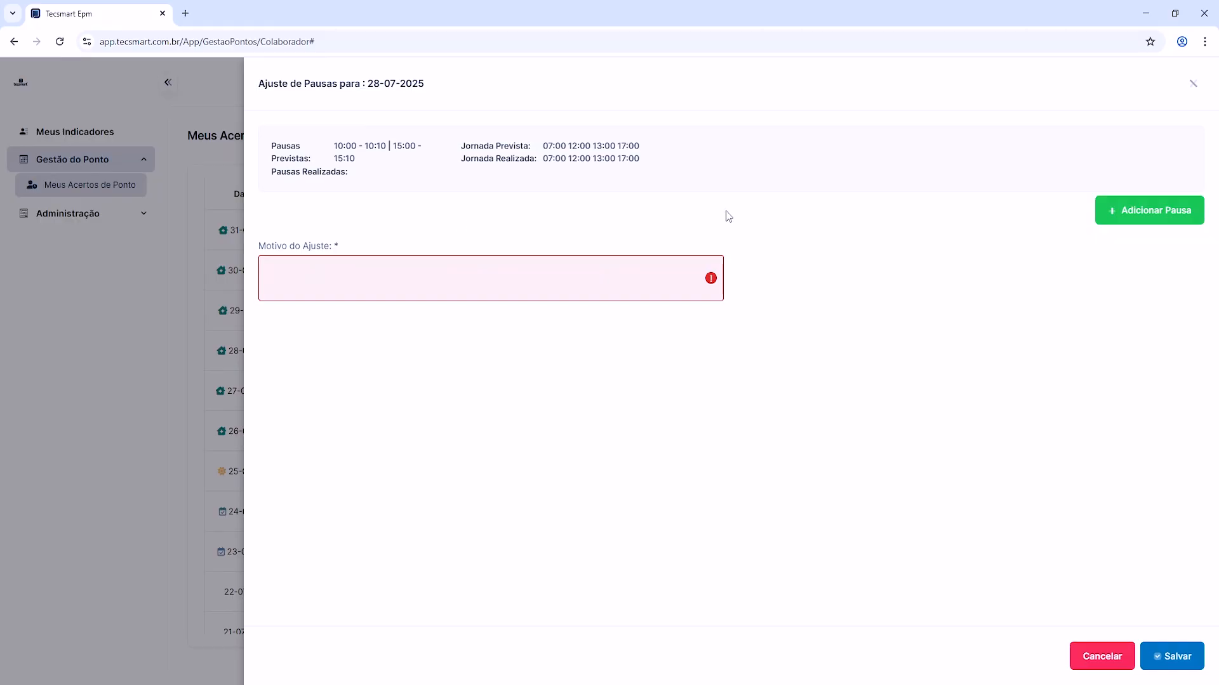
{"action": "left_click", "coordinate": [1098, 658]}
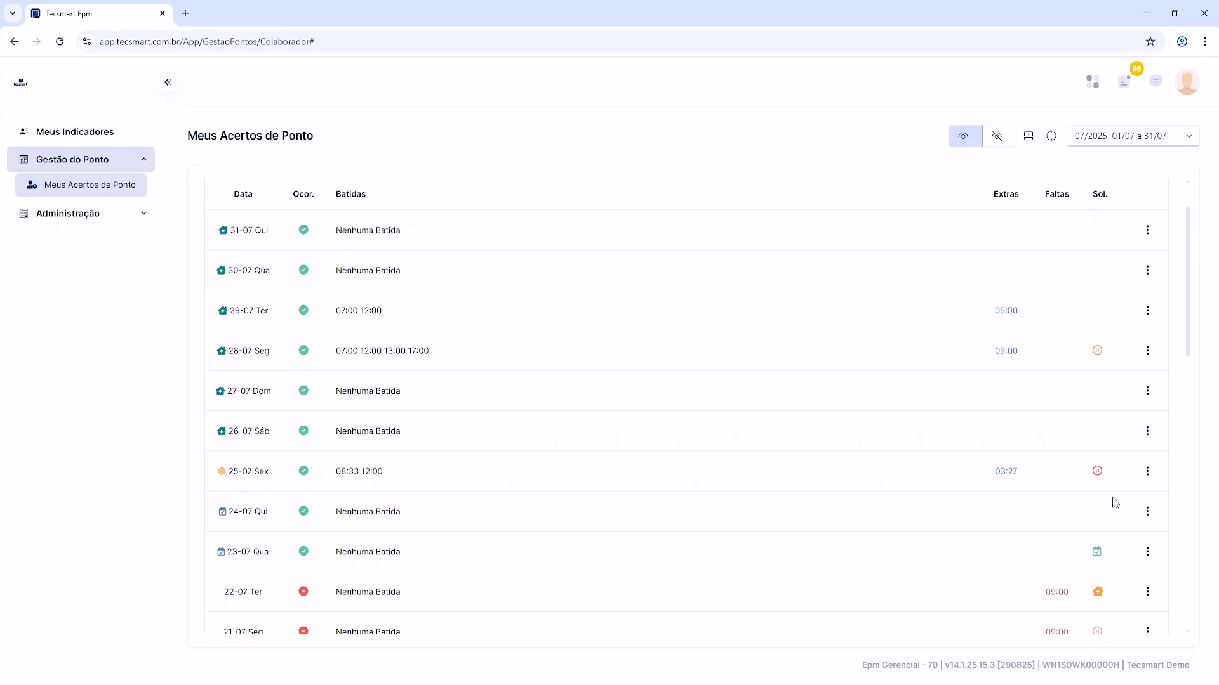
{"action": "left_click", "coordinate": [1148, 351]}
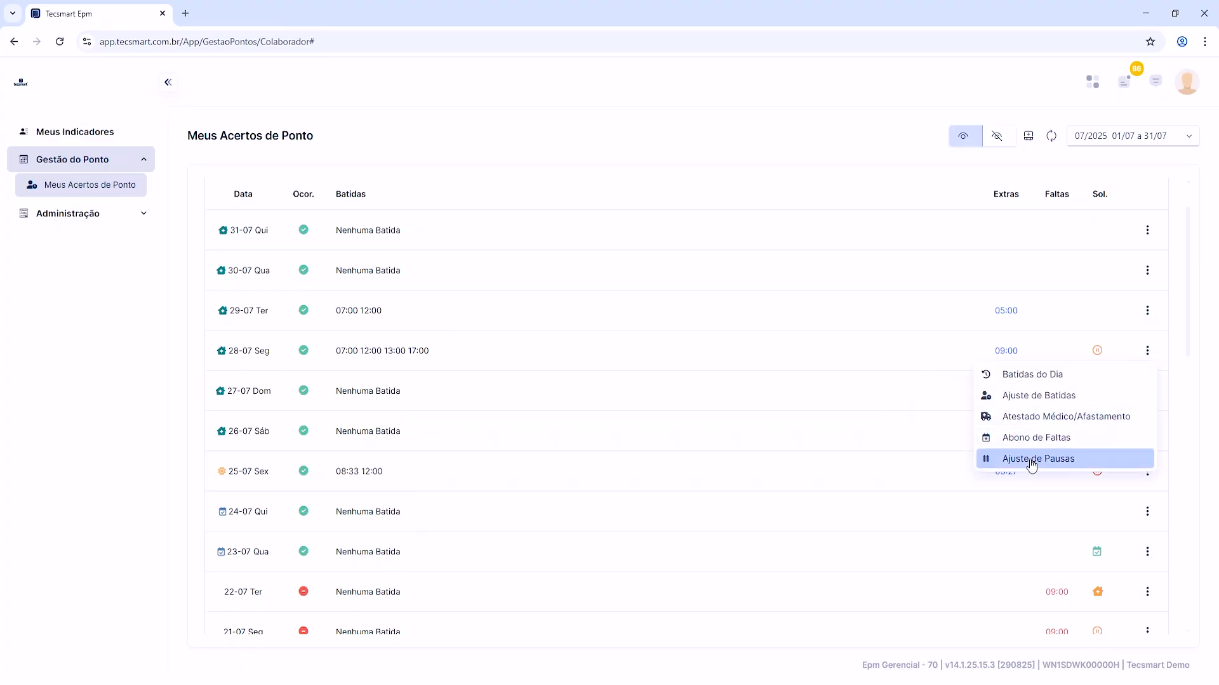
{"action": "left_click", "coordinate": [1017, 460]}
{"action": "left_click", "coordinate": [1108, 218]}
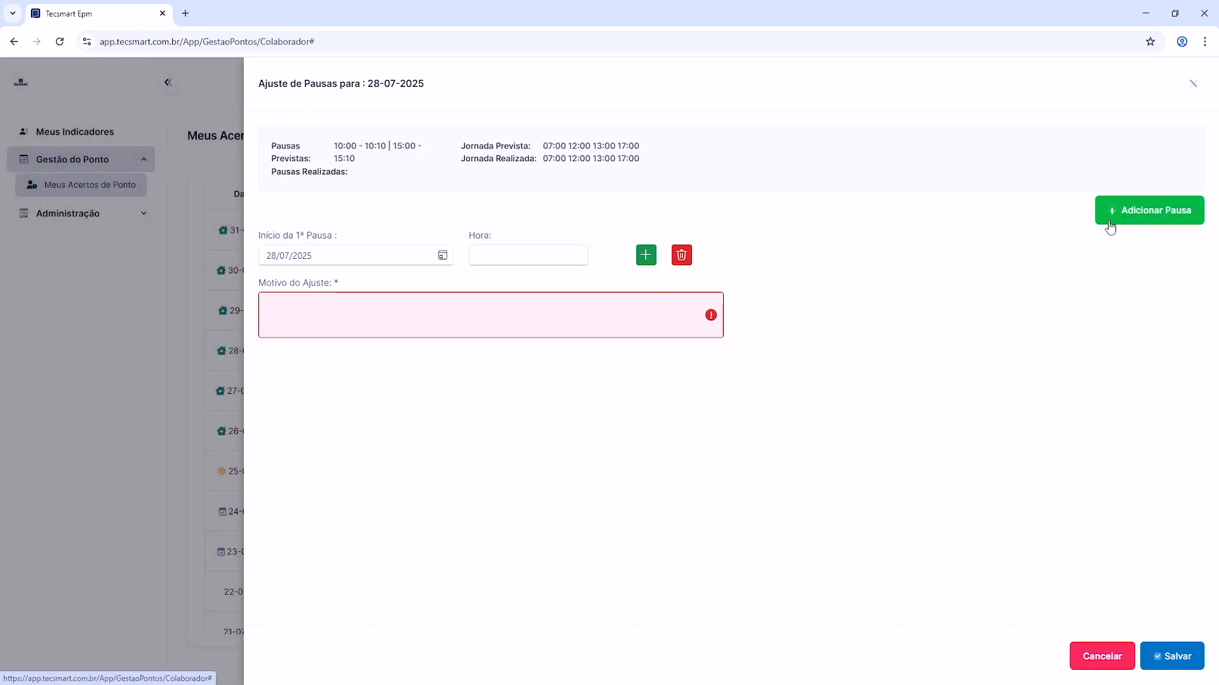
{"action": "left_click", "coordinate": [1108, 218]}
{"action": "left_click", "coordinate": [1108, 218]}
{"action": "left_click", "coordinate": [1107, 217]}
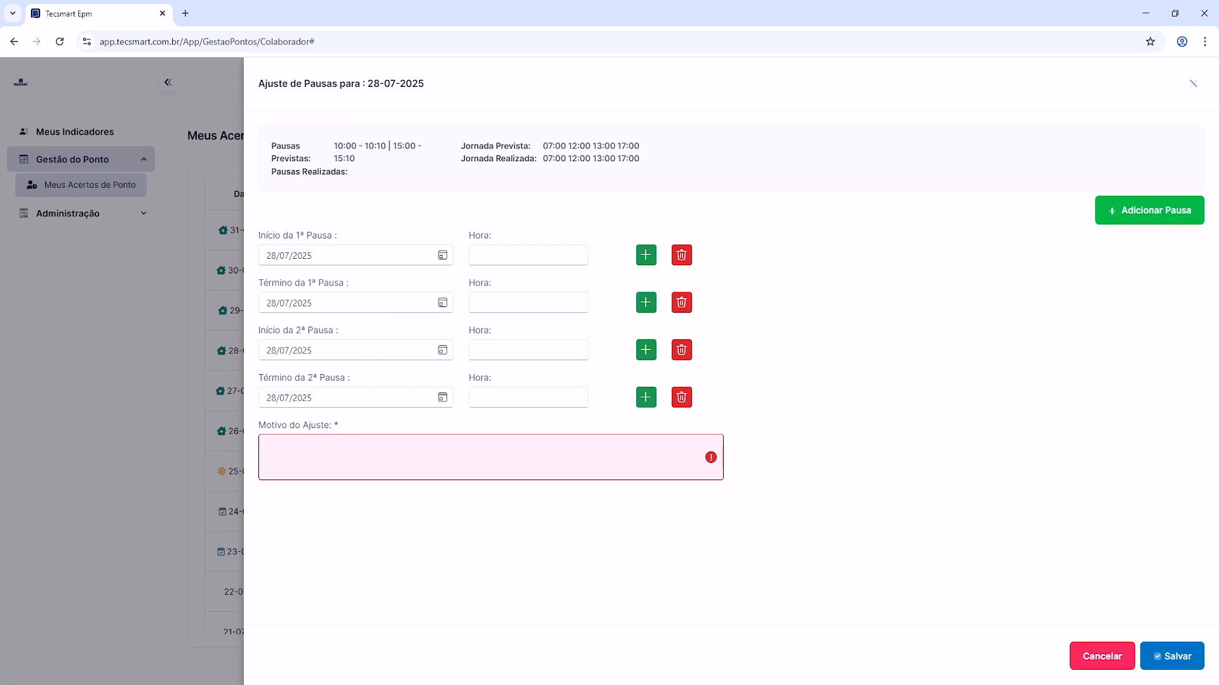
{"action": "left_click", "coordinate": [1102, 657]}
{"action": "left_click", "coordinate": [1142, 354]}
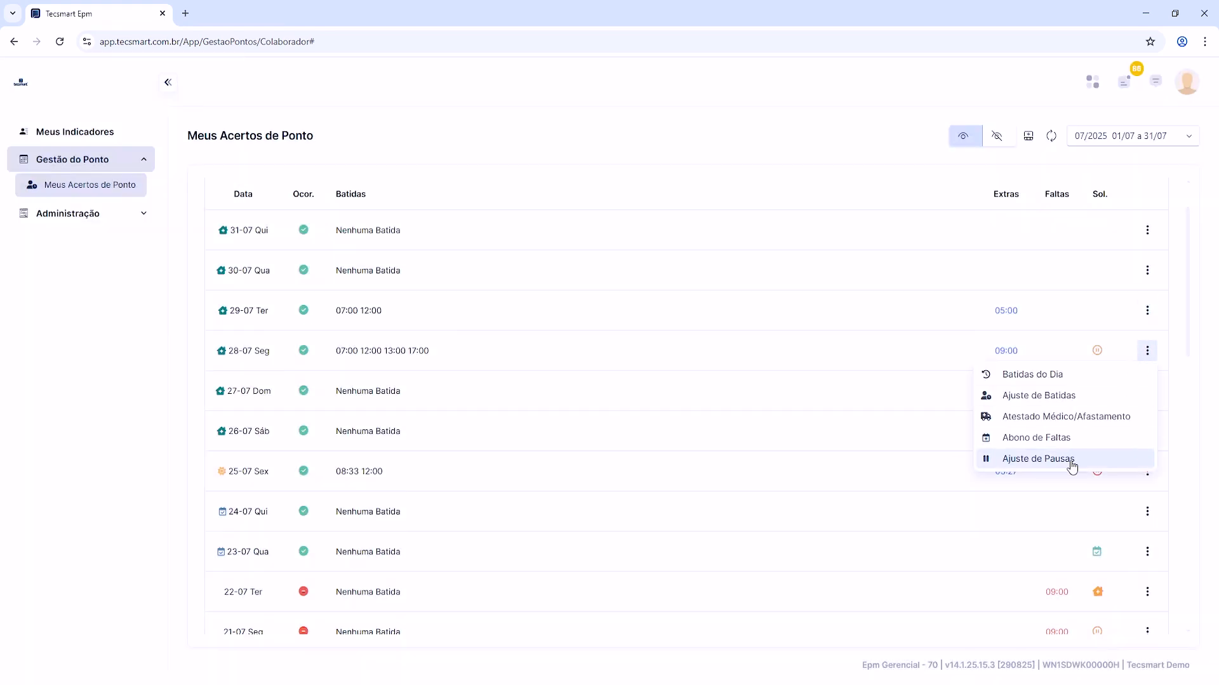
{"action": "left_click", "coordinate": [1069, 460]}
{"action": "left_click", "coordinate": [1120, 216]}
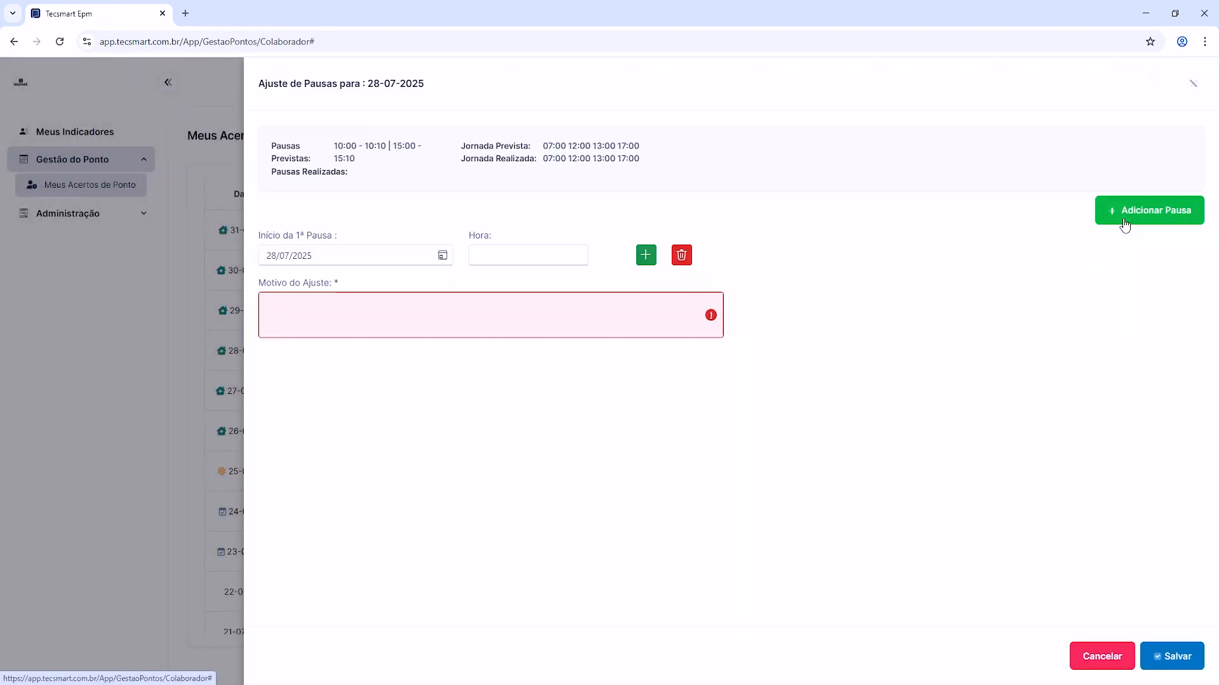
{"action": "left_click", "coordinate": [646, 257]}
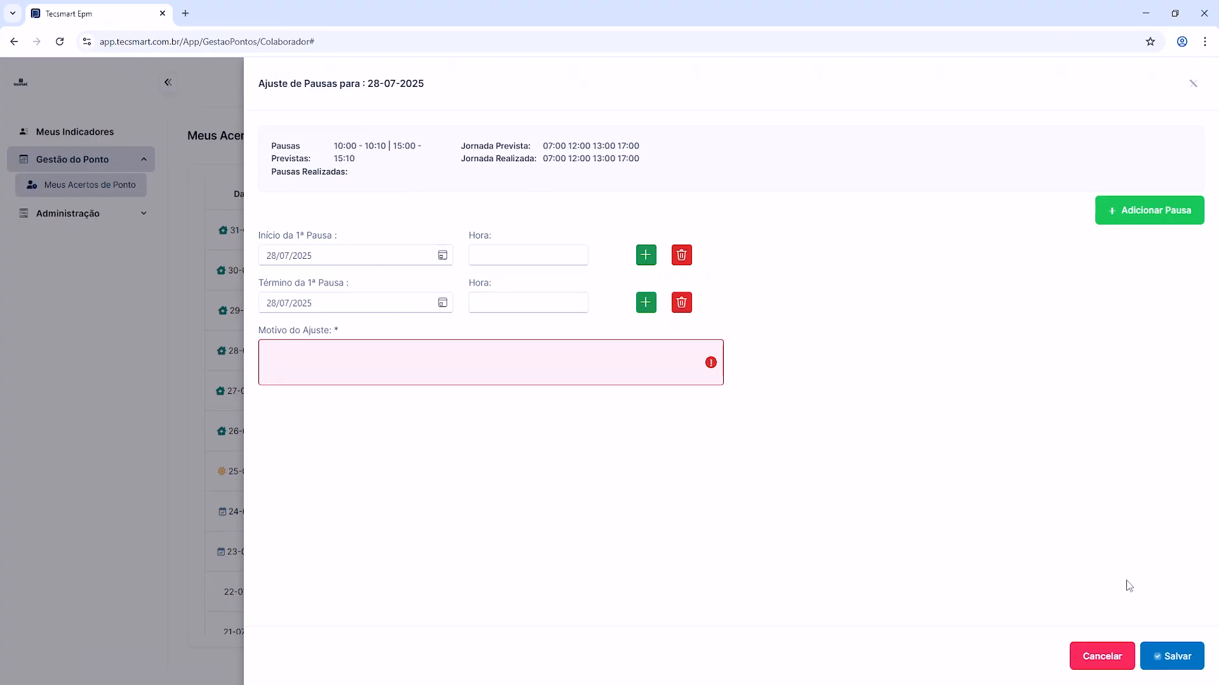
{"action": "left_click", "coordinate": [1100, 656]}
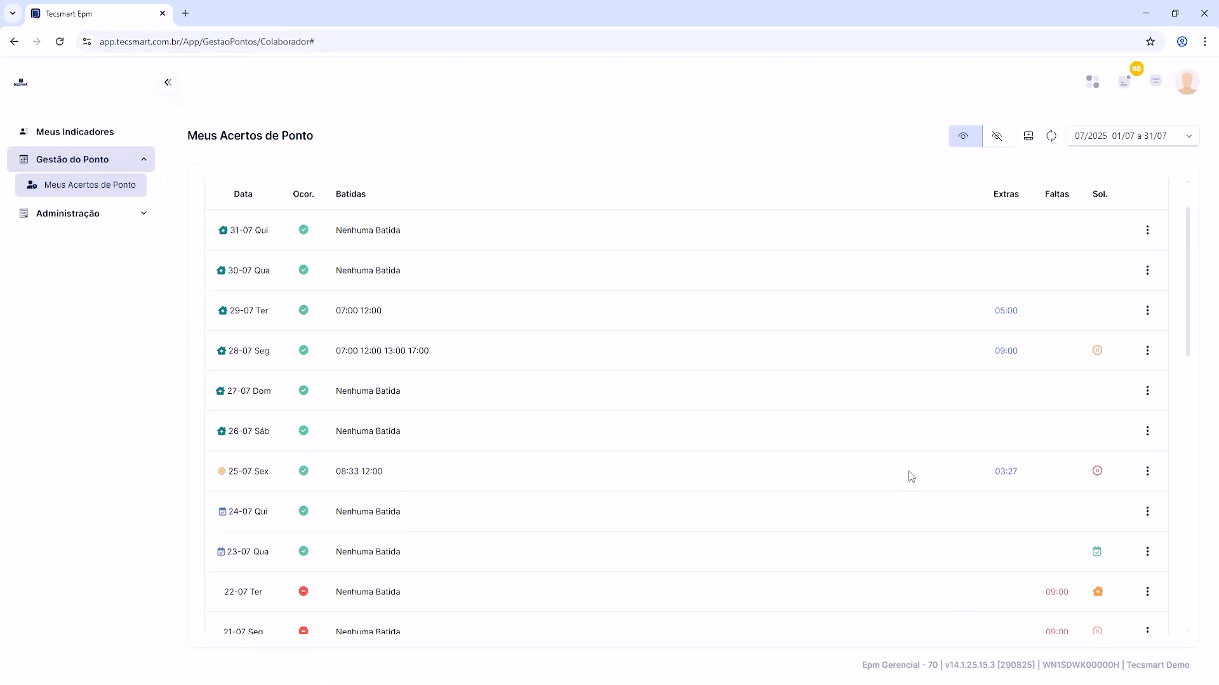
Step: Check the request status for 25-07, then view its Ajuste de Pausas form and close it without saving
{"action": "scroll", "coordinate": [1013, 410], "scroll_direction": "down", "scroll_amount": 1}
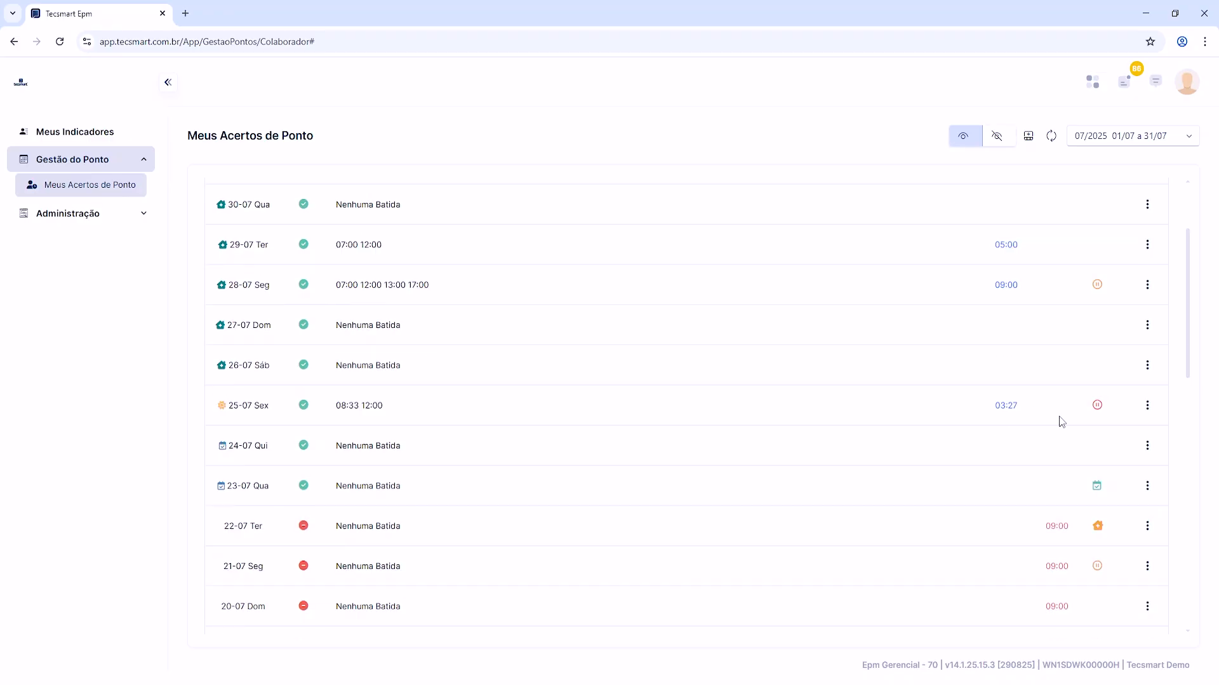
{"action": "mouse_move", "coordinate": [1097, 403]}
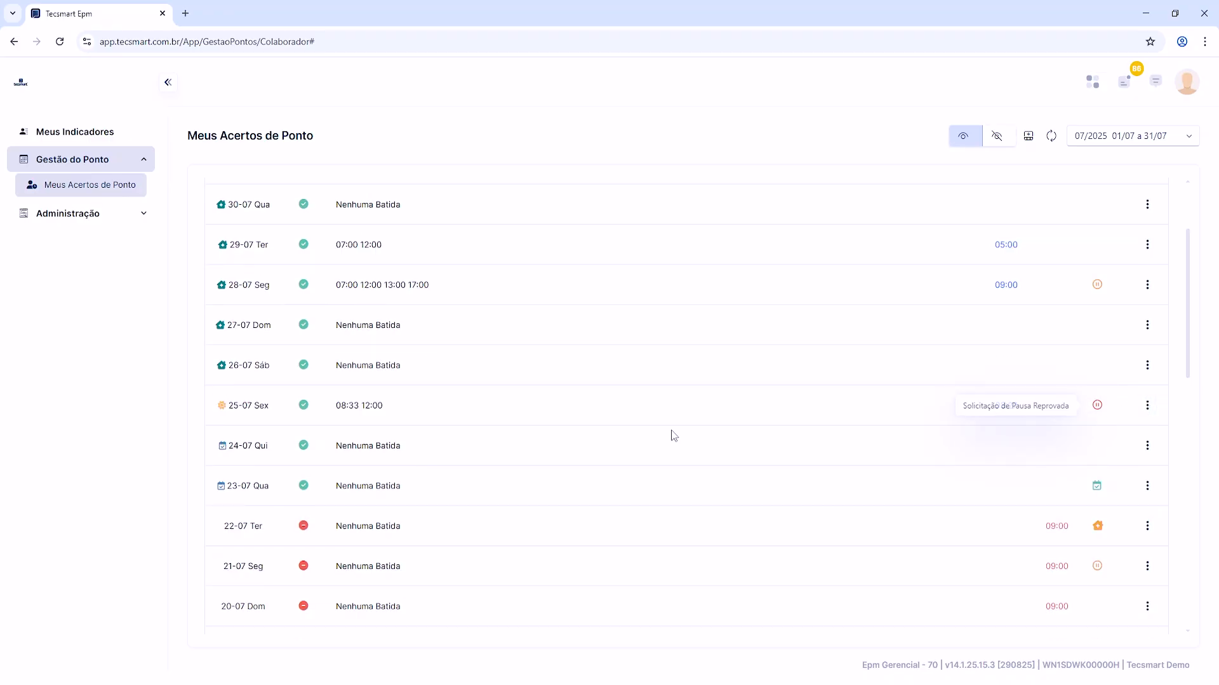
{"action": "left_click", "coordinate": [1147, 405]}
{"action": "left_click", "coordinate": [1057, 514]}
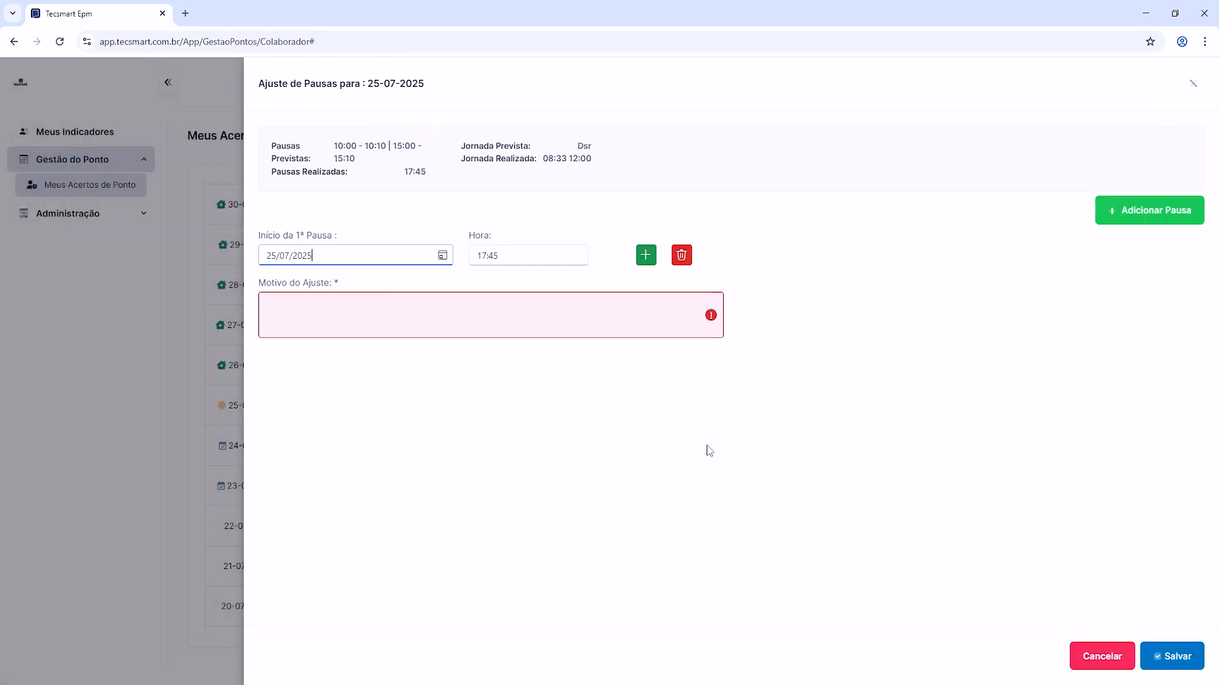
{"action": "left_click", "coordinate": [1082, 657]}
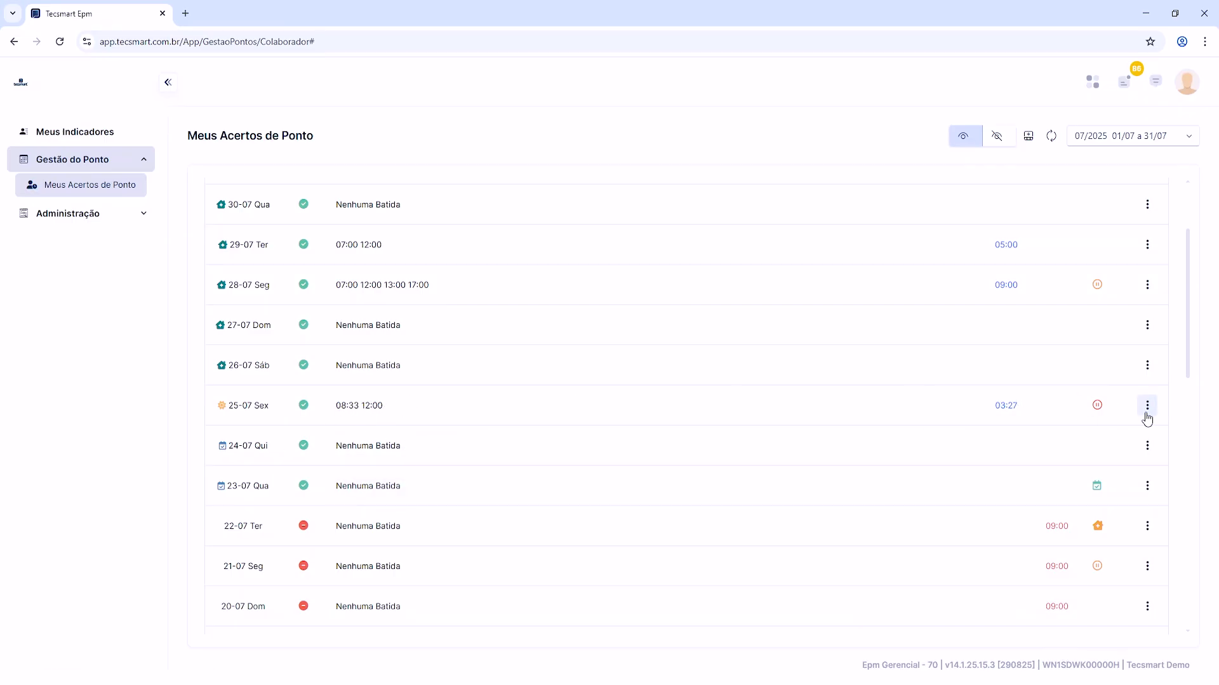
Step: Reopen the Ajuste de Pausas form for 25-07 and set the start time of the first break to 10:00
{"action": "left_click", "coordinate": [1147, 407]}
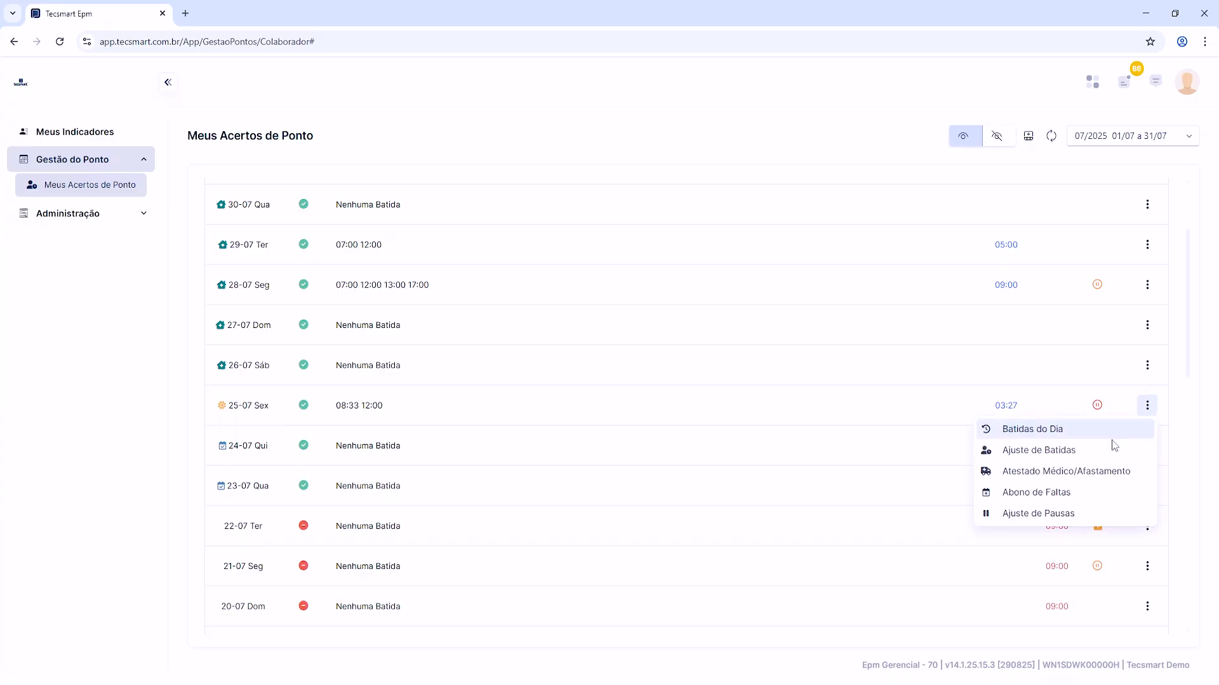
{"action": "left_click", "coordinate": [1047, 513]}
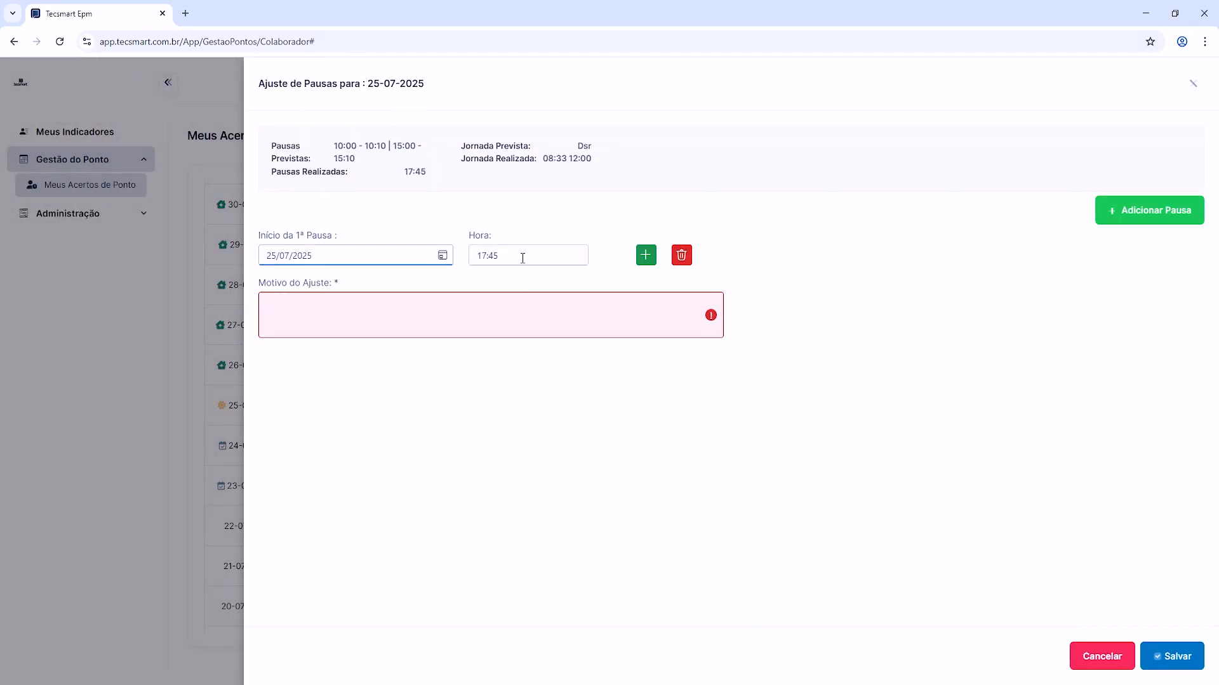
{"action": "left_click_drag", "start_coordinate": [519, 255], "coordinate": [471, 257]}
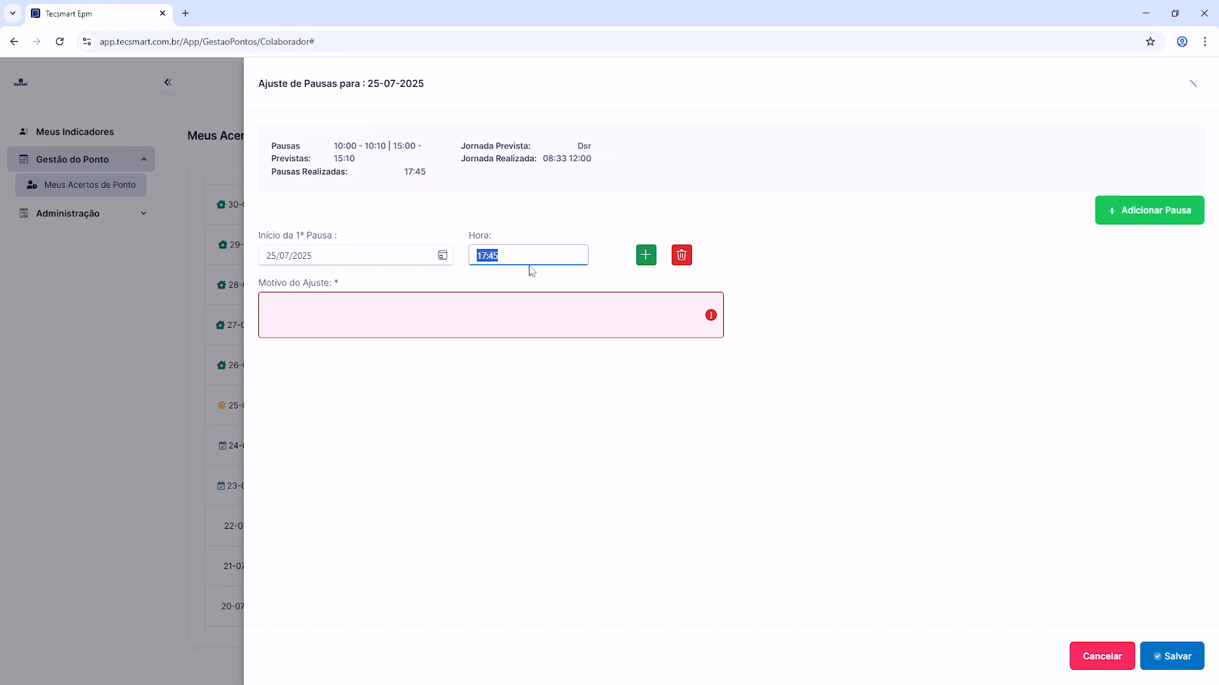
{"action": "left_click", "coordinate": [522, 296]}
{"action": "left_click_drag", "start_coordinate": [528, 253], "coordinate": [474, 254]}
{"action": "left_click_drag", "start_coordinate": [488, 255], "coordinate": [478, 255]}
{"action": "type", "text": "10:00"}
{"action": "left_click", "coordinate": [540, 245]}
{"action": "left_click_drag", "start_coordinate": [539, 249], "coordinate": [446, 257]}
{"action": "left_click", "coordinate": [539, 254]}
{"action": "left_click_drag", "start_coordinate": [485, 248], "coordinate": [464, 254]}
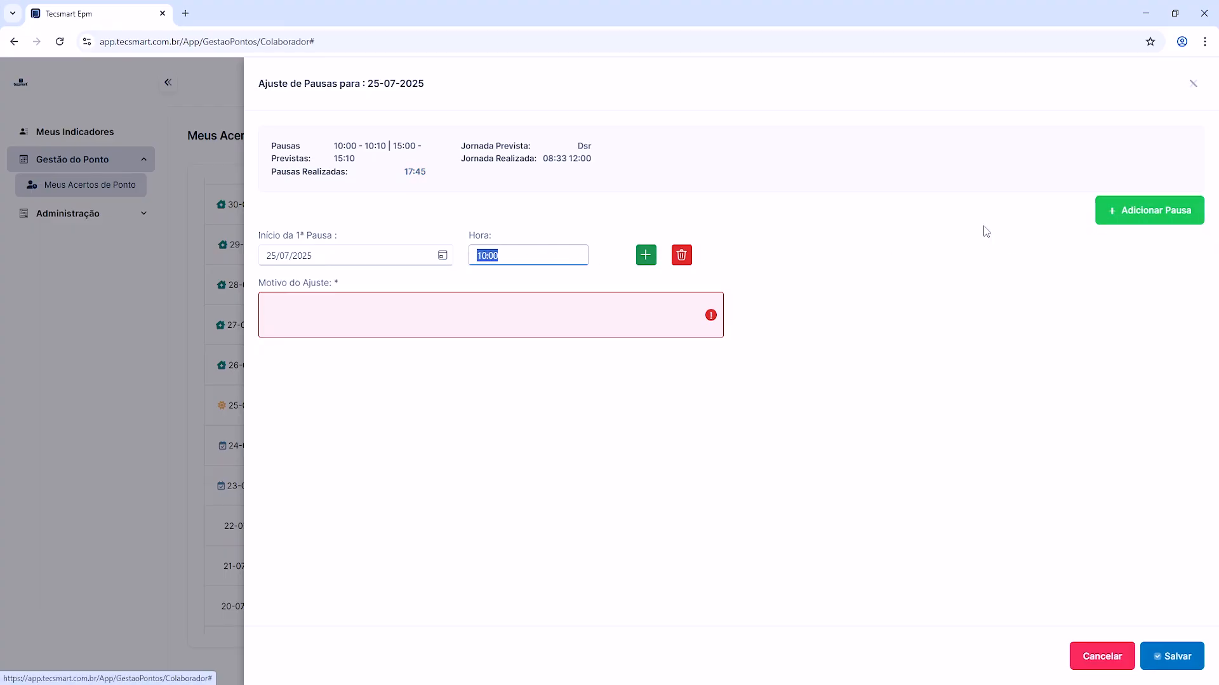
Step: Add an end entry for the first break, check that it is dated 25/07/2025, and set its time to 10:10
{"action": "left_click", "coordinate": [646, 257]}
{"action": "left_click", "coordinate": [506, 298]}
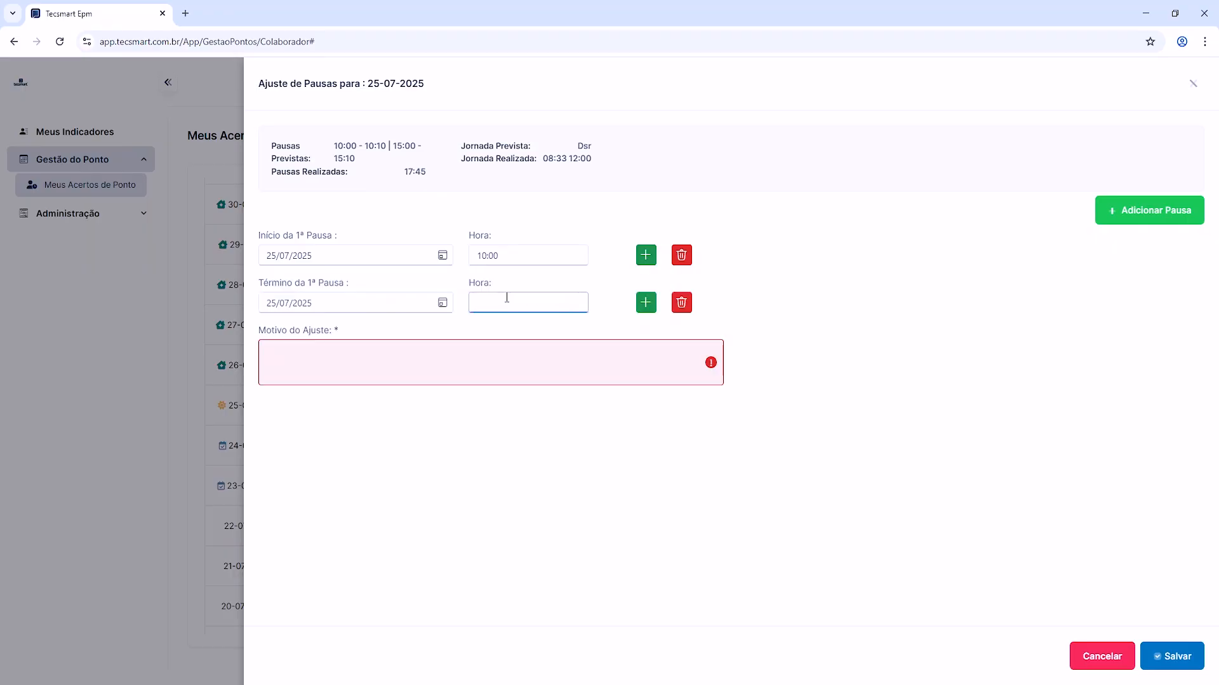
{"action": "left_click_drag", "start_coordinate": [338, 286], "coordinate": [279, 286]}
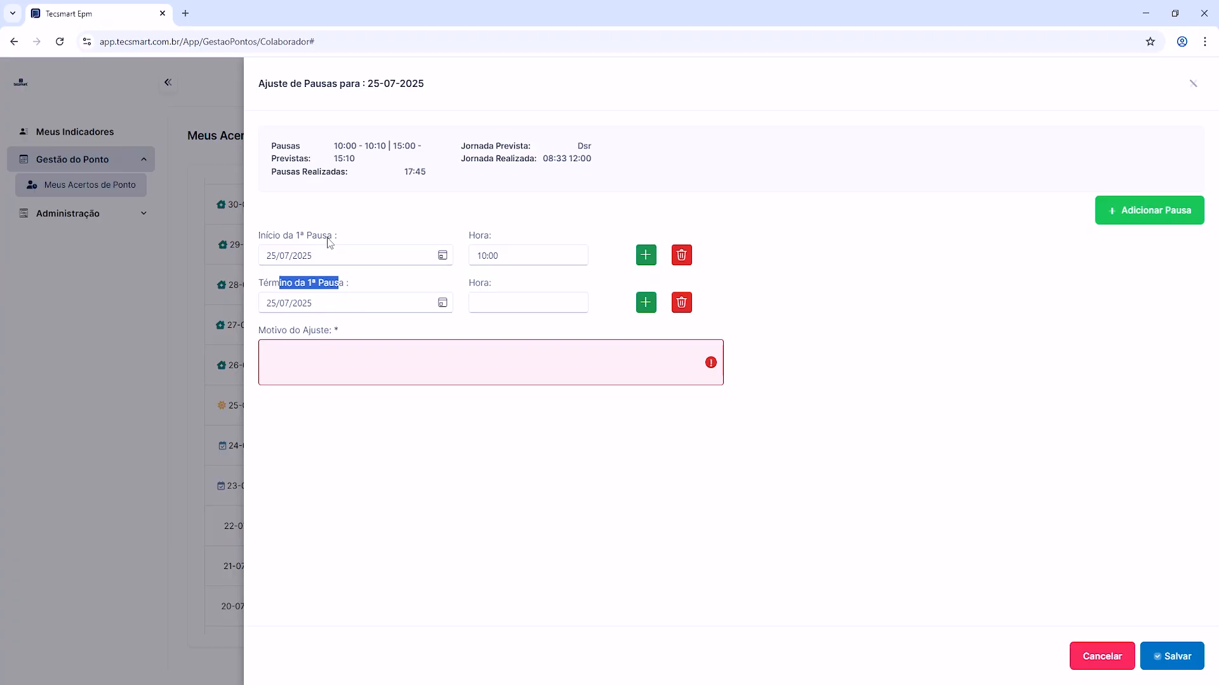
{"action": "left_click_drag", "start_coordinate": [266, 236], "coordinate": [338, 240]}
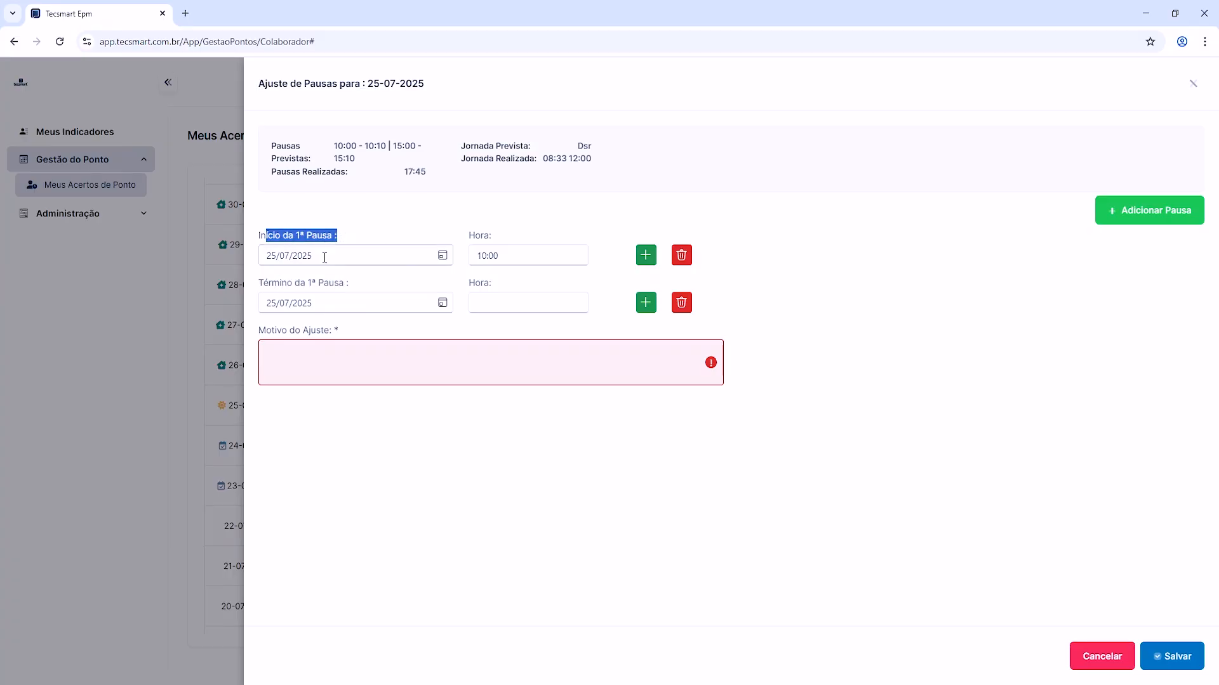
{"action": "left_click_drag", "start_coordinate": [280, 286], "coordinate": [354, 291]}
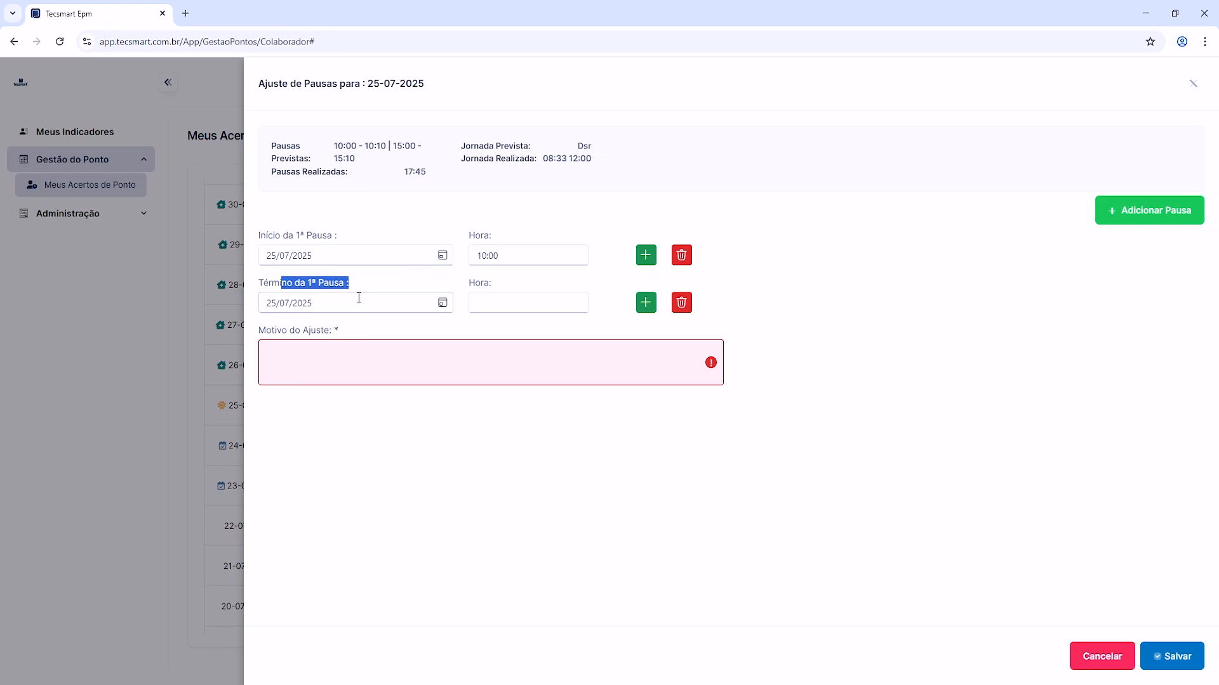
{"action": "left_click", "coordinate": [364, 309]}
{"action": "left_click", "coordinate": [347, 283]}
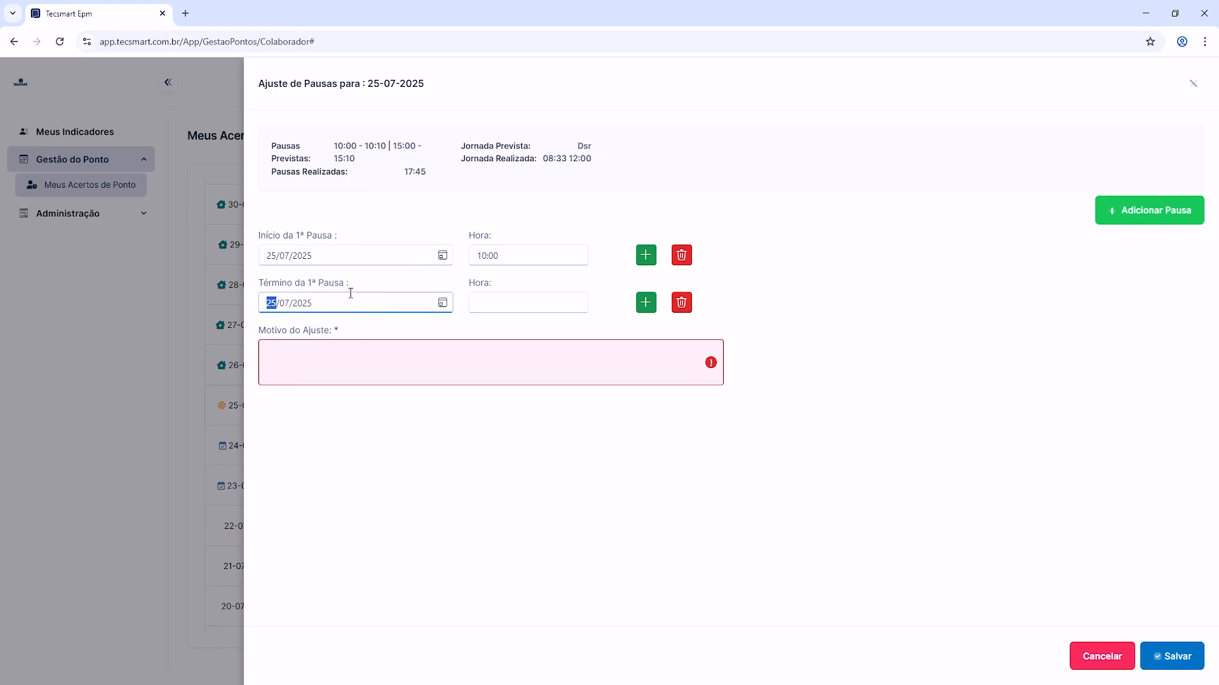
{"action": "left_click", "coordinate": [410, 299]}
{"action": "left_click", "coordinate": [335, 302]}
{"action": "left_click_drag", "start_coordinate": [335, 302], "coordinate": [257, 306]}
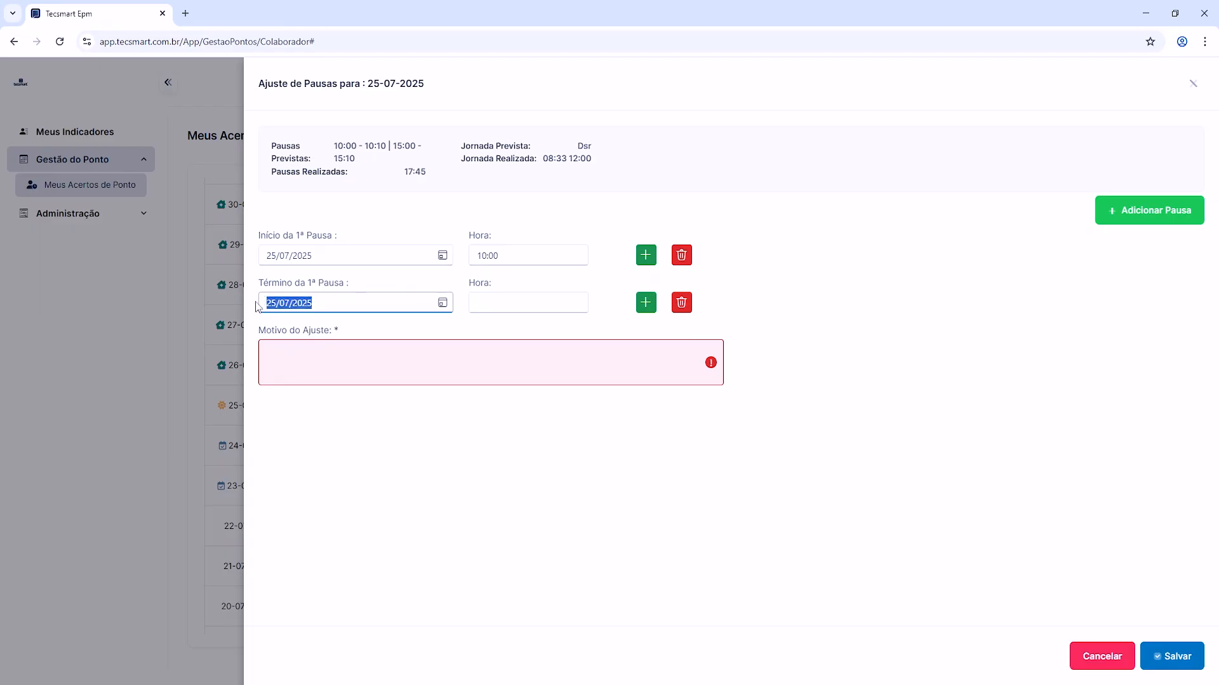
{"action": "left_click", "coordinate": [511, 304]}
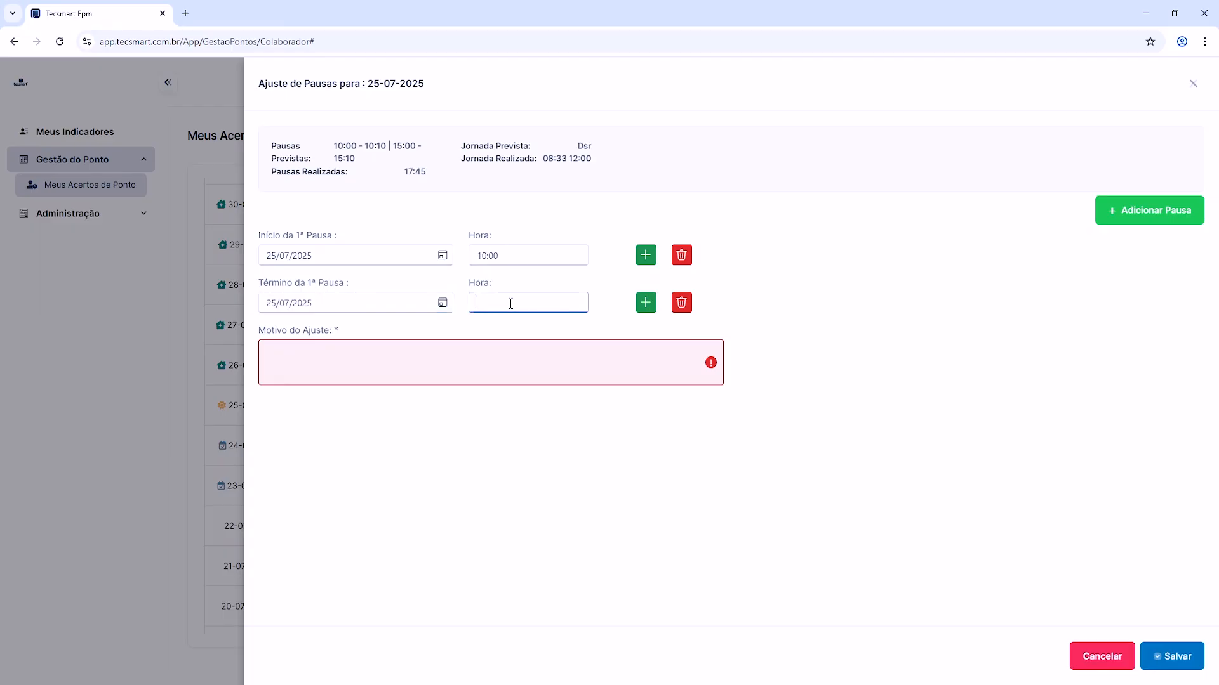
{"action": "type", "text": "1010"}
Step: Enter "teste" as the Motivo do Ajuste, save the request for 25-07 and dismiss the browser notification
{"action": "left_click", "coordinate": [426, 358]}
{"action": "type", "text": "te"}
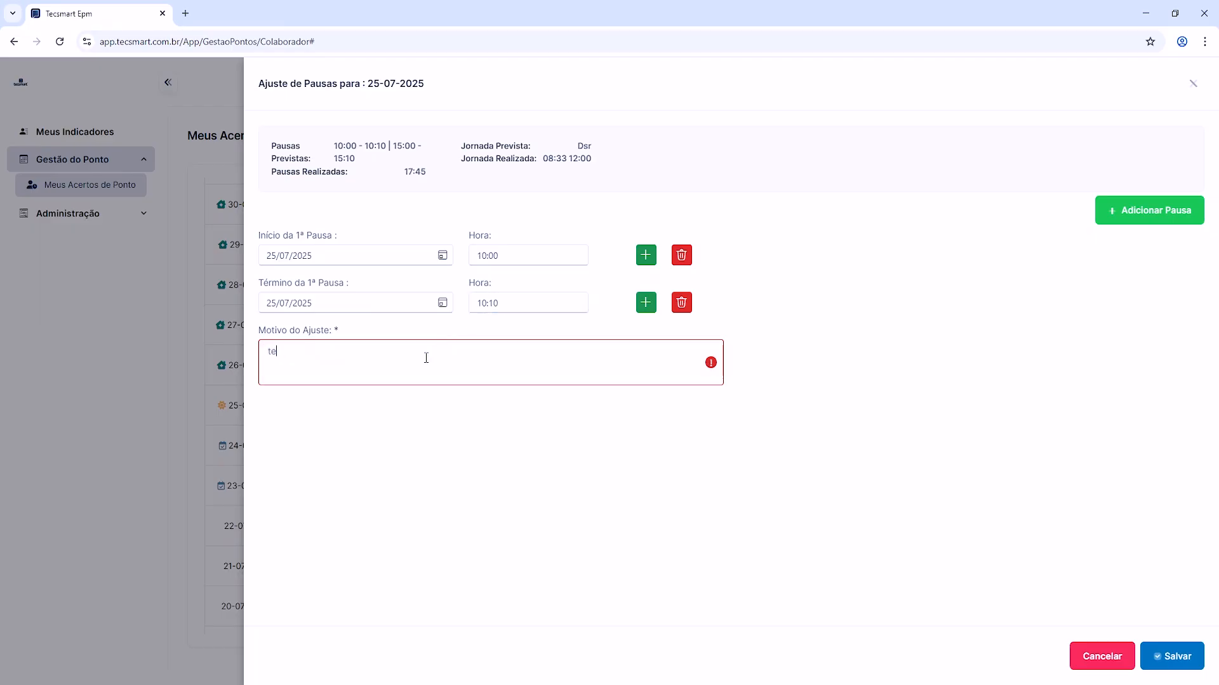
{"action": "type", "text": "ste"}
{"action": "left_click", "coordinate": [1162, 654]}
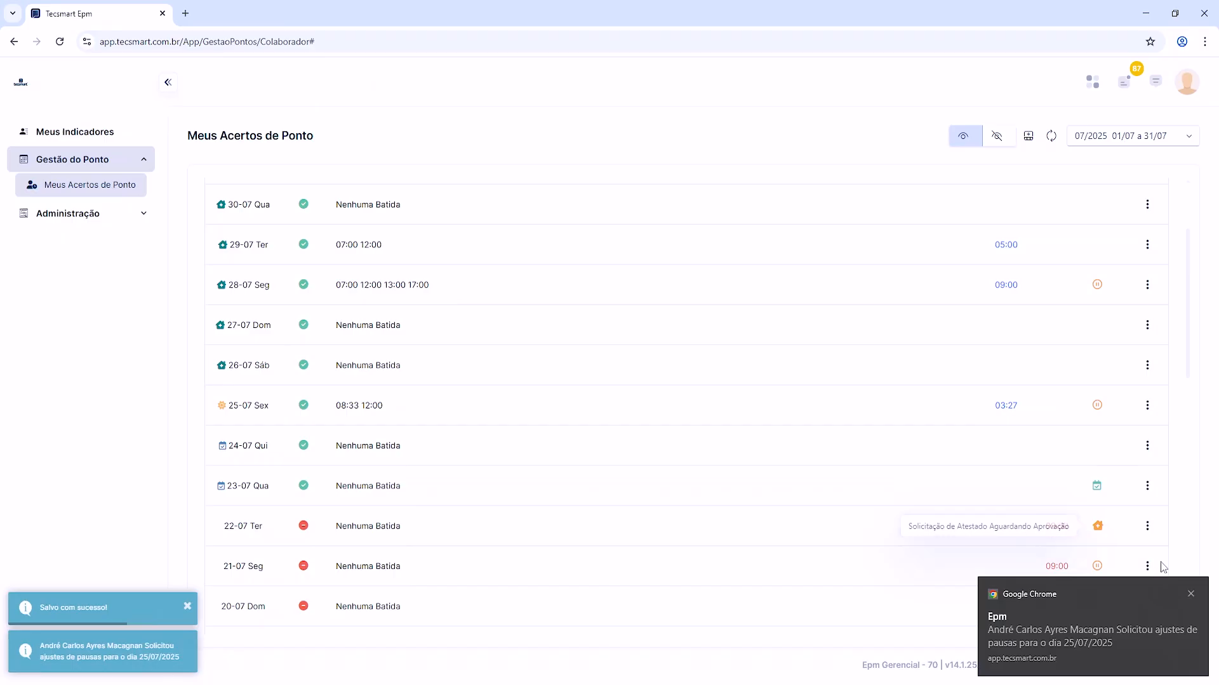
{"action": "left_click", "coordinate": [1192, 595]}
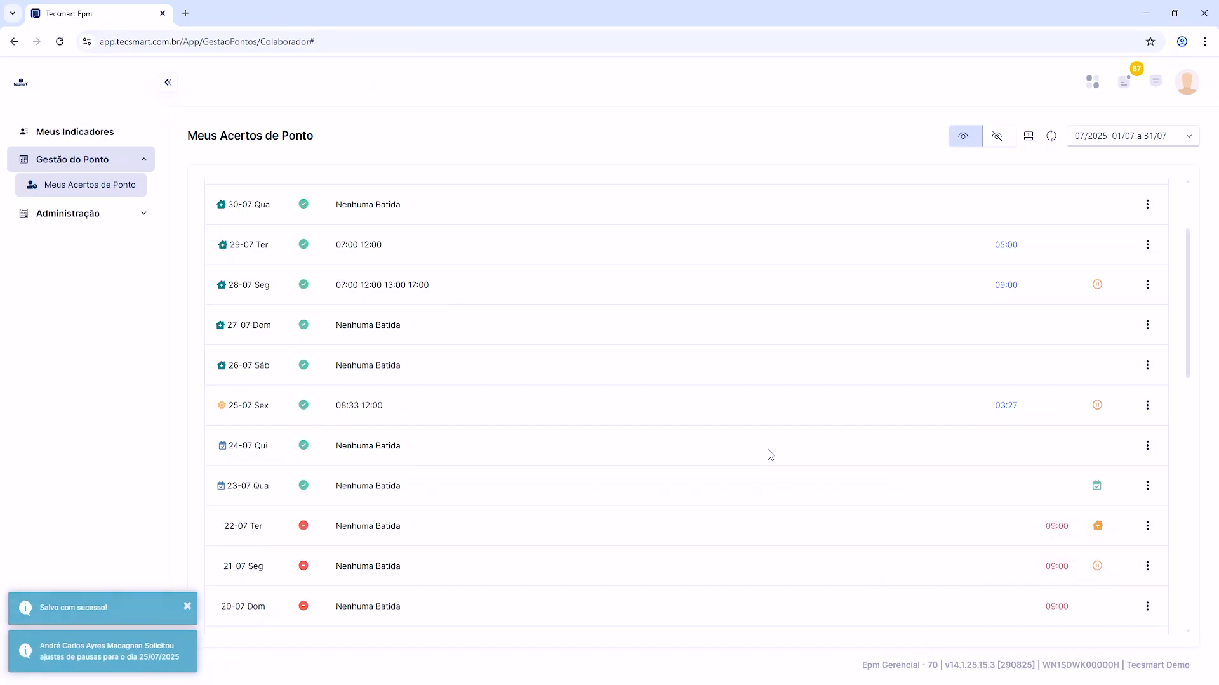
Step: Open the Ajuste de Pausas form for 11-07 and delete both the start and end entries of its break
{"action": "scroll", "coordinate": [743, 457], "scroll_direction": "up", "scroll_amount": 2}
{"action": "scroll", "coordinate": [744, 457], "scroll_direction": "down", "scroll_amount": 4}
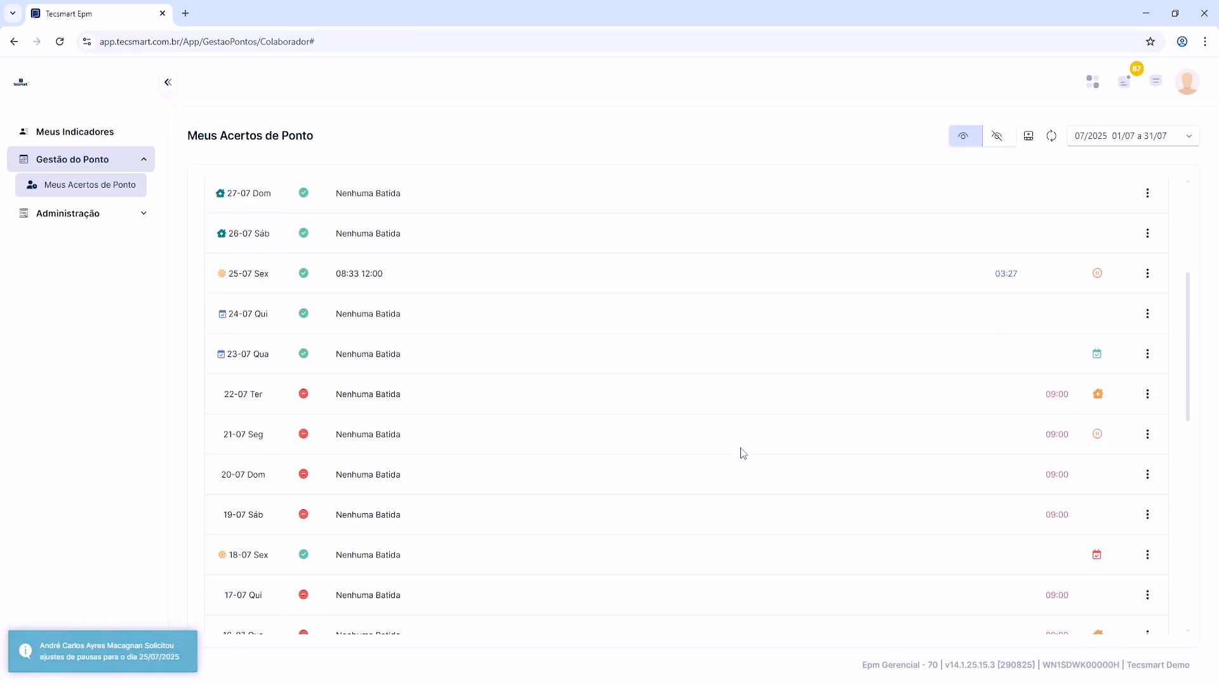
{"action": "scroll", "coordinate": [743, 451], "scroll_direction": "down", "scroll_amount": 4}
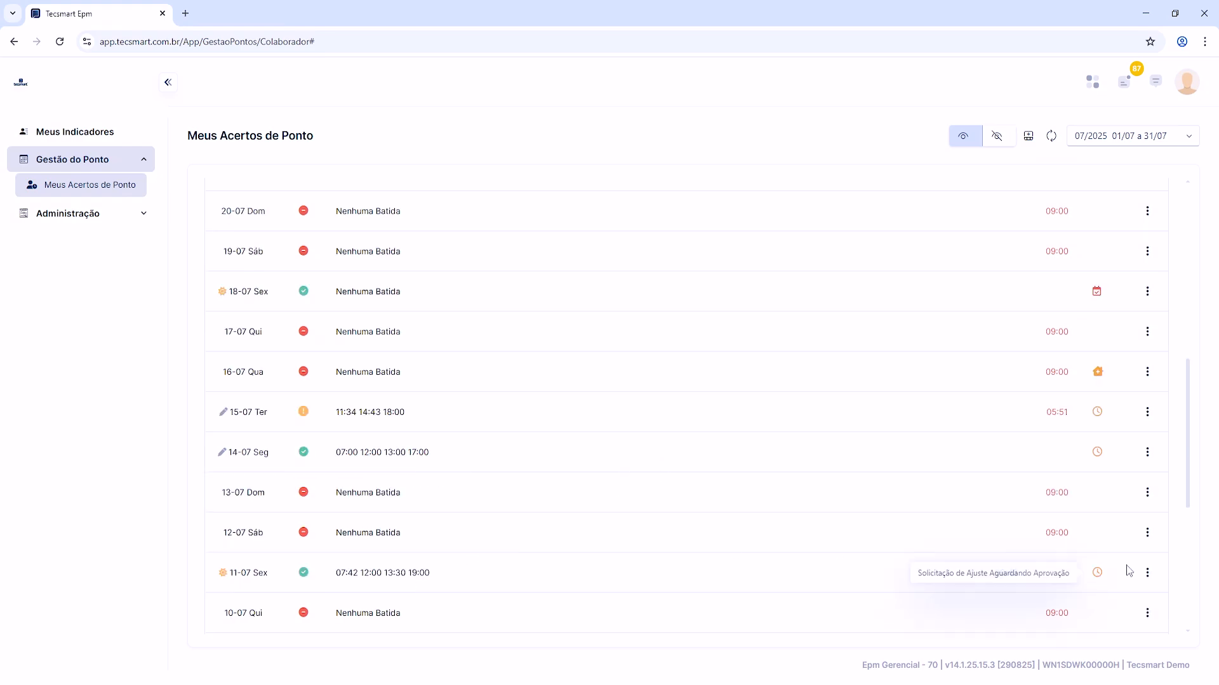
{"action": "left_click", "coordinate": [1150, 573]}
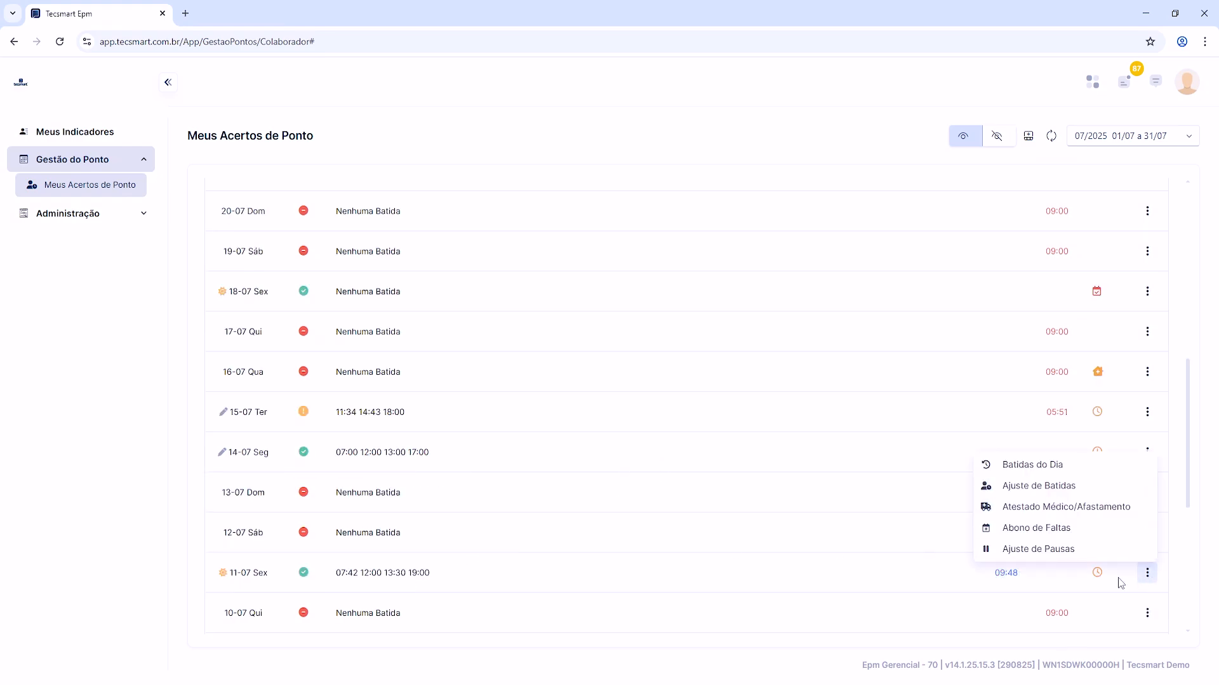
{"action": "left_click", "coordinate": [1080, 551]}
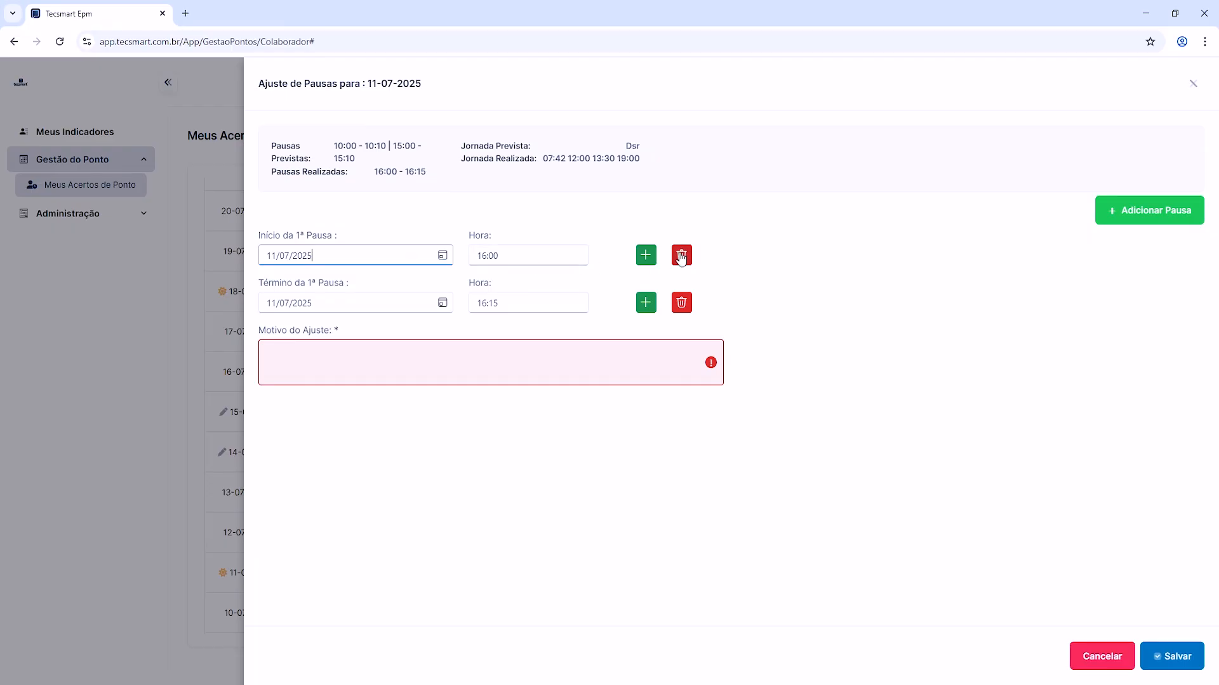
{"action": "left_click", "coordinate": [681, 256]}
{"action": "left_click", "coordinate": [682, 256]}
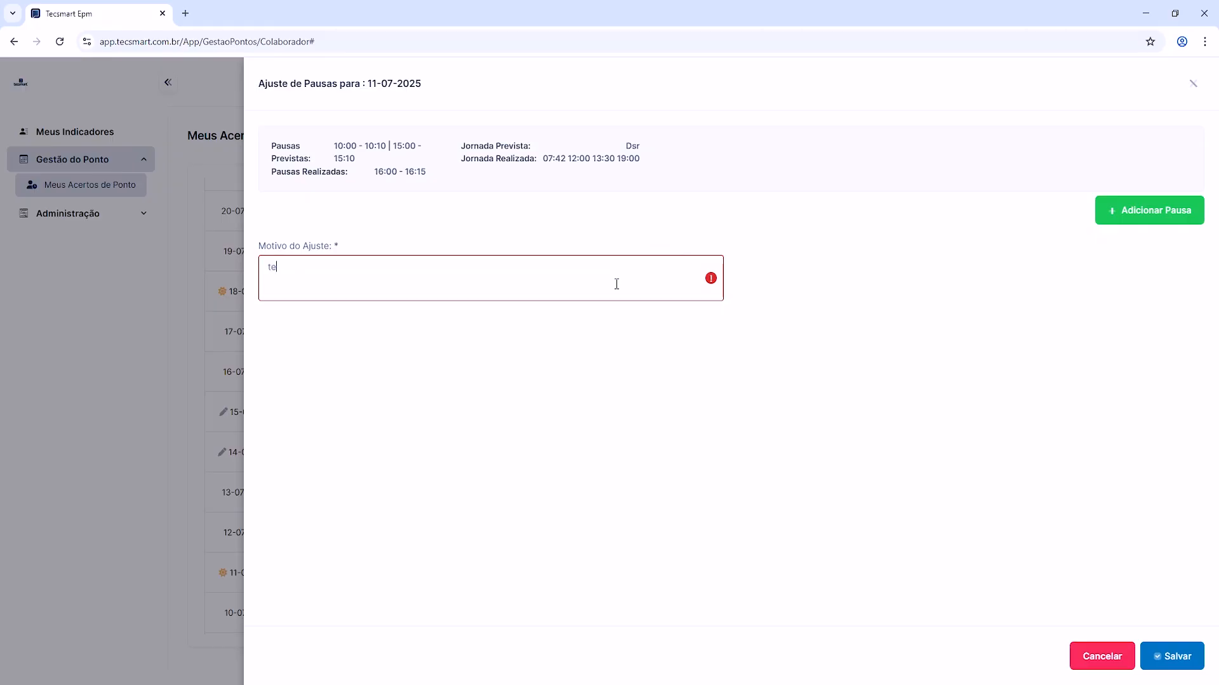
Step: Try to save the 11-07 request without break entries and with "teste" as the reason, then clear the reason and cancel the form
{"action": "left_click", "coordinate": [1178, 658]}
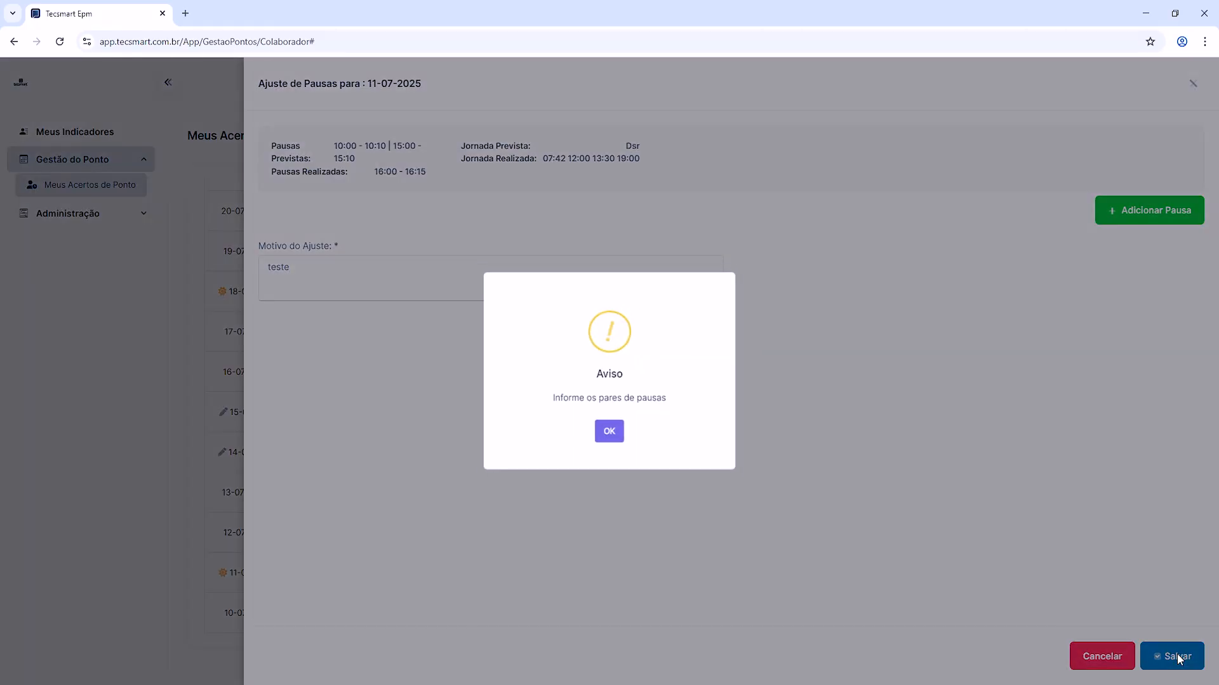
{"action": "left_click", "coordinate": [609, 437]}
{"action": "left_click", "coordinate": [500, 270]}
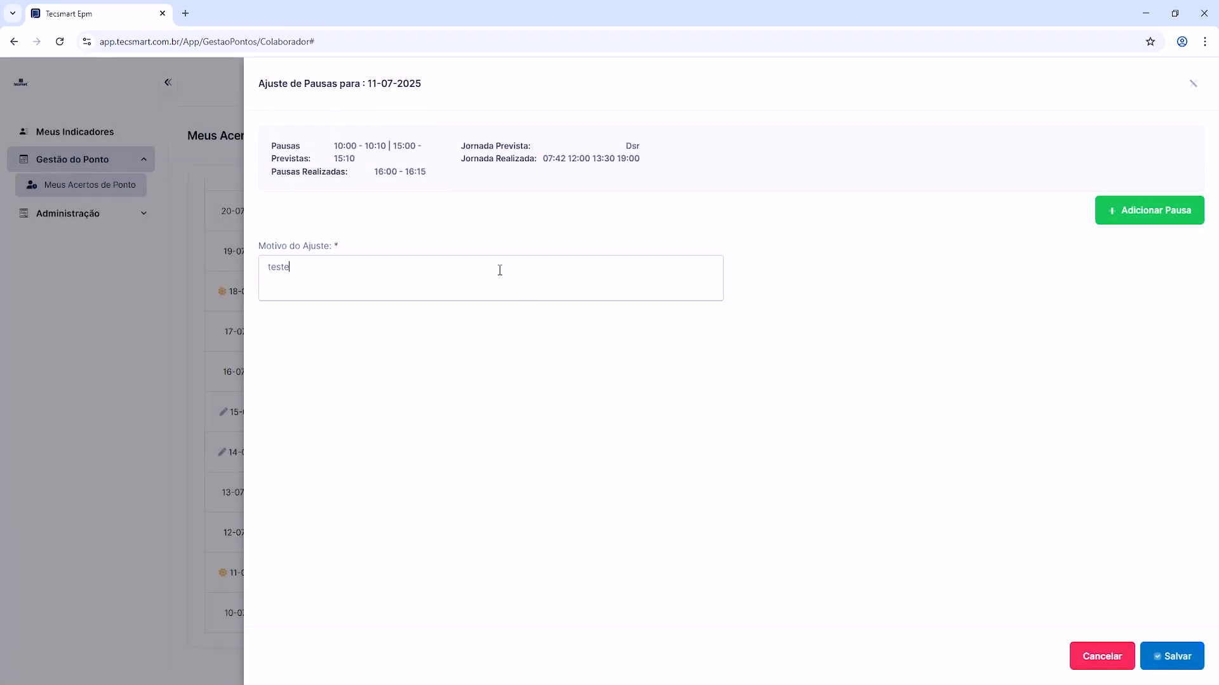
{"action": "left_click_drag", "start_coordinate": [500, 270], "coordinate": [249, 272]}
{"action": "key", "text": "BackSpace"}
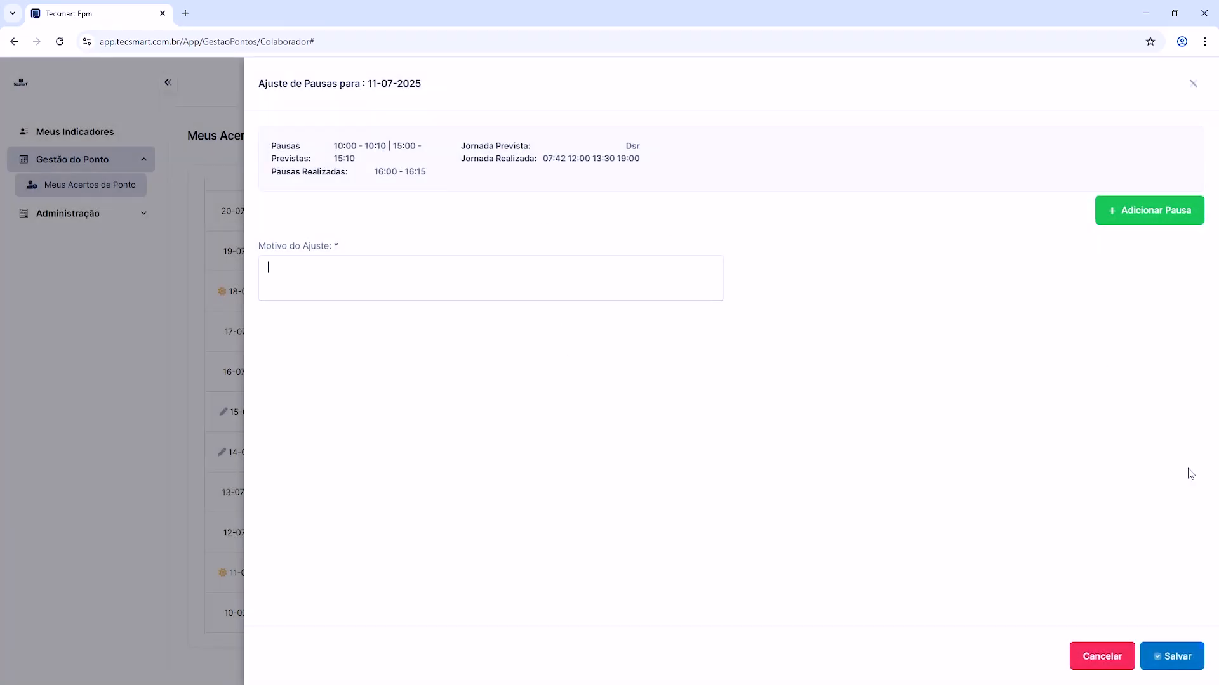
{"action": "left_click", "coordinate": [1105, 660]}
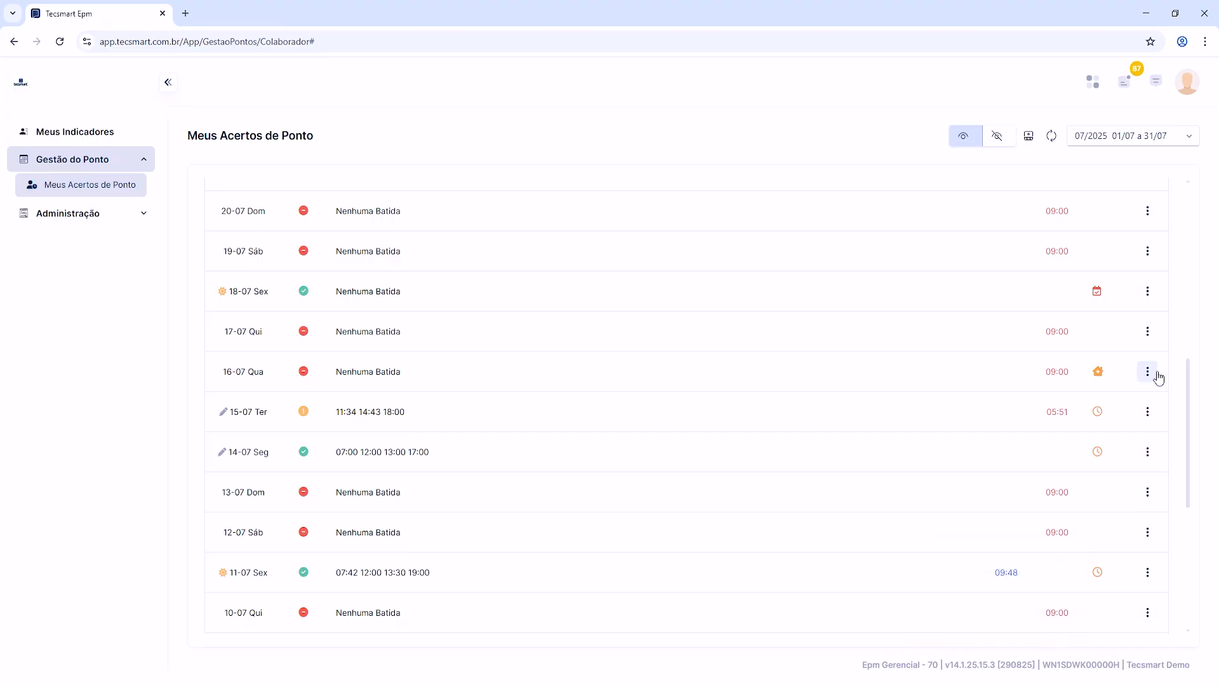
{"action": "left_click", "coordinate": [1147, 573]}
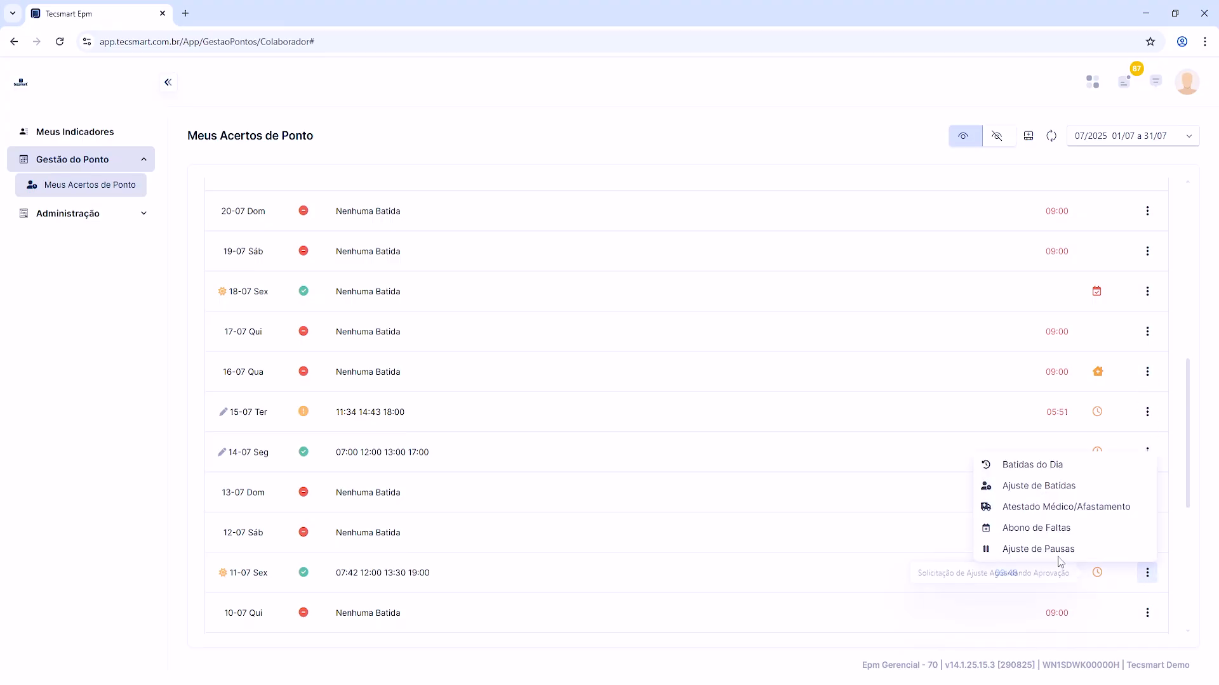
{"action": "left_click", "coordinate": [1041, 548]}
{"action": "left_click", "coordinate": [545, 251]}
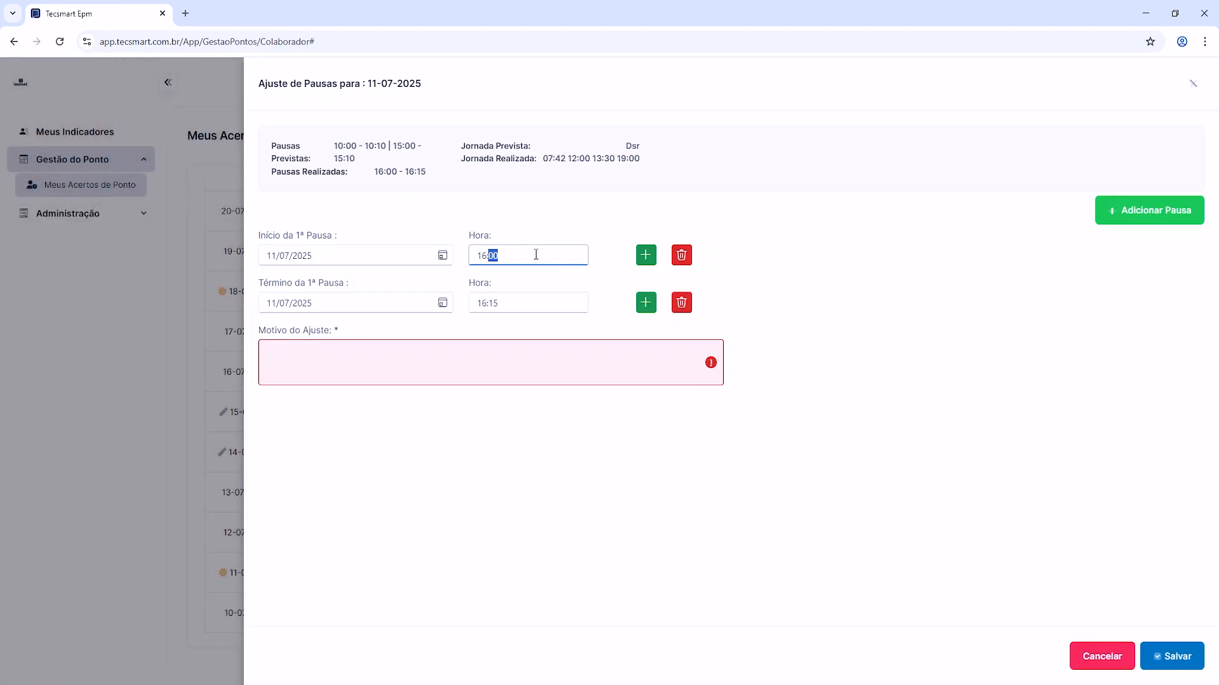
{"action": "left_click", "coordinate": [681, 255]}
{"action": "left_click", "coordinate": [513, 314]}
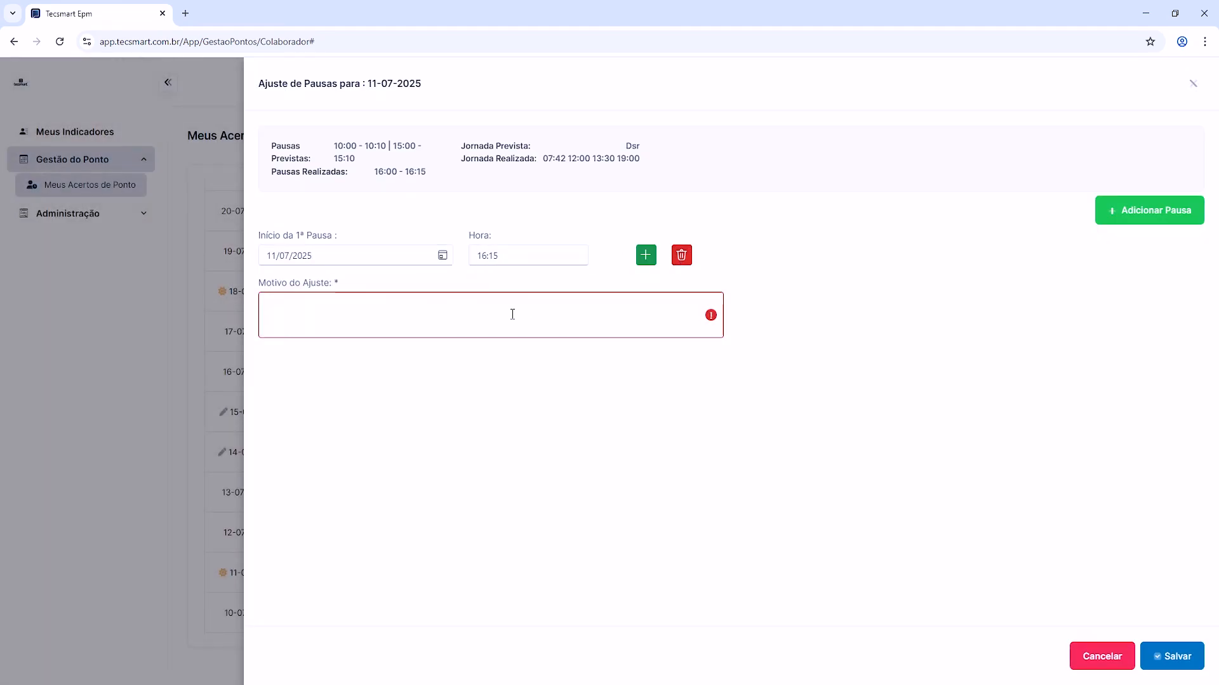
{"action": "left_click", "coordinate": [646, 256]}
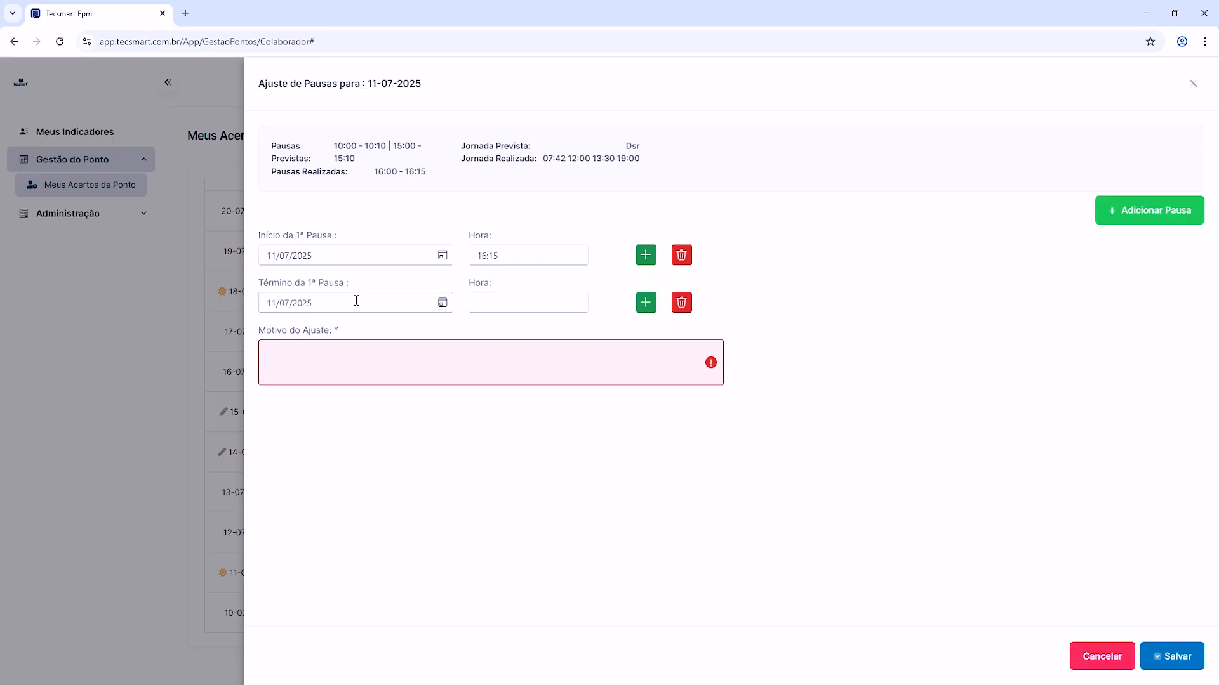
{"action": "left_click", "coordinate": [550, 305]}
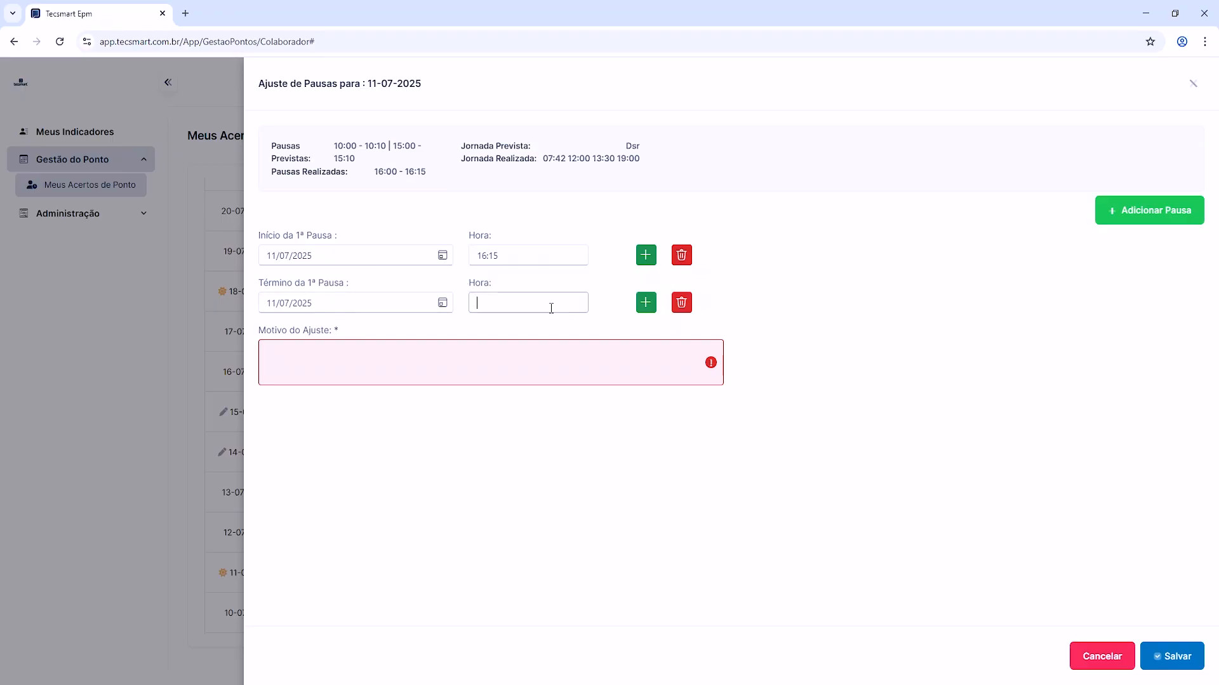
{"action": "type", "text": "16:30"}
{"action": "left_click", "coordinate": [527, 351]}
{"action": "left_click", "coordinate": [1099, 664]}
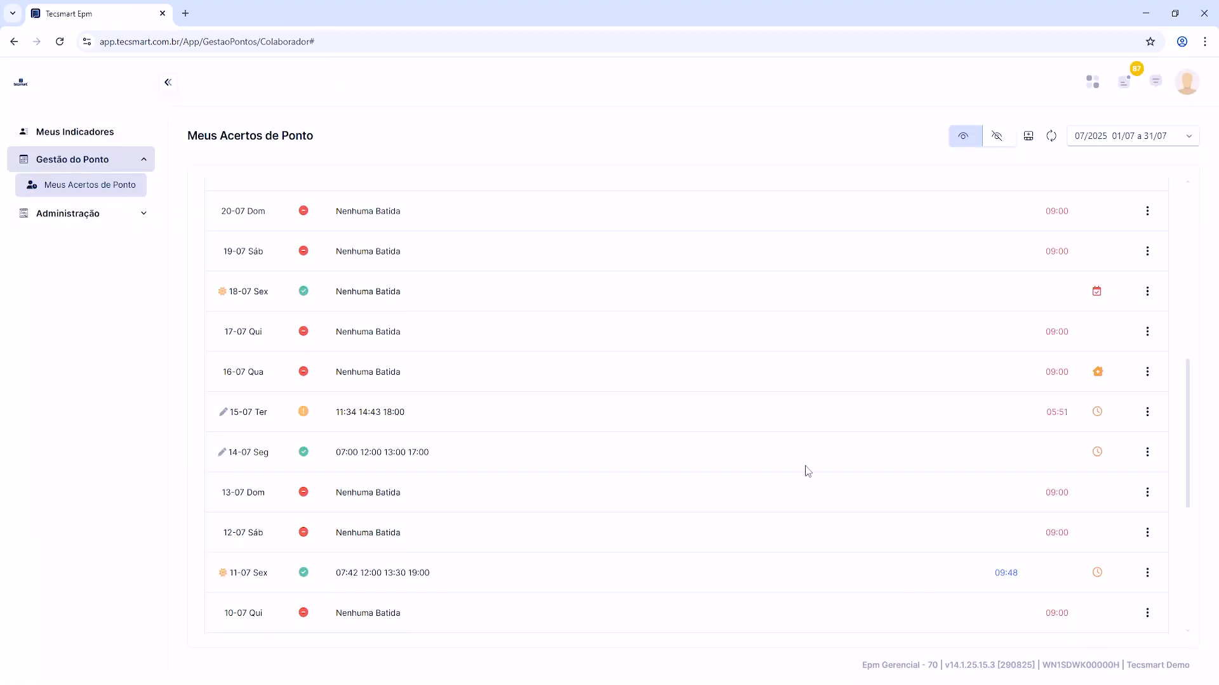
{"action": "scroll", "coordinate": [803, 471], "scroll_direction": "down", "scroll_amount": 1}
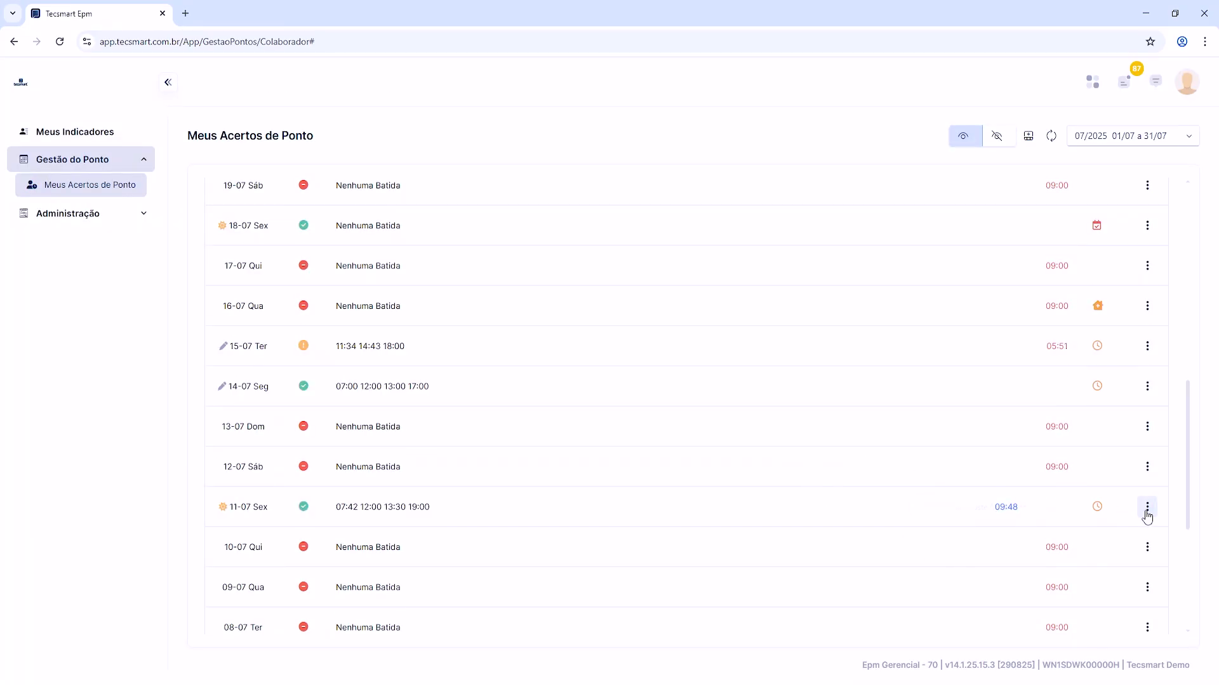
{"action": "left_click", "coordinate": [1147, 507]}
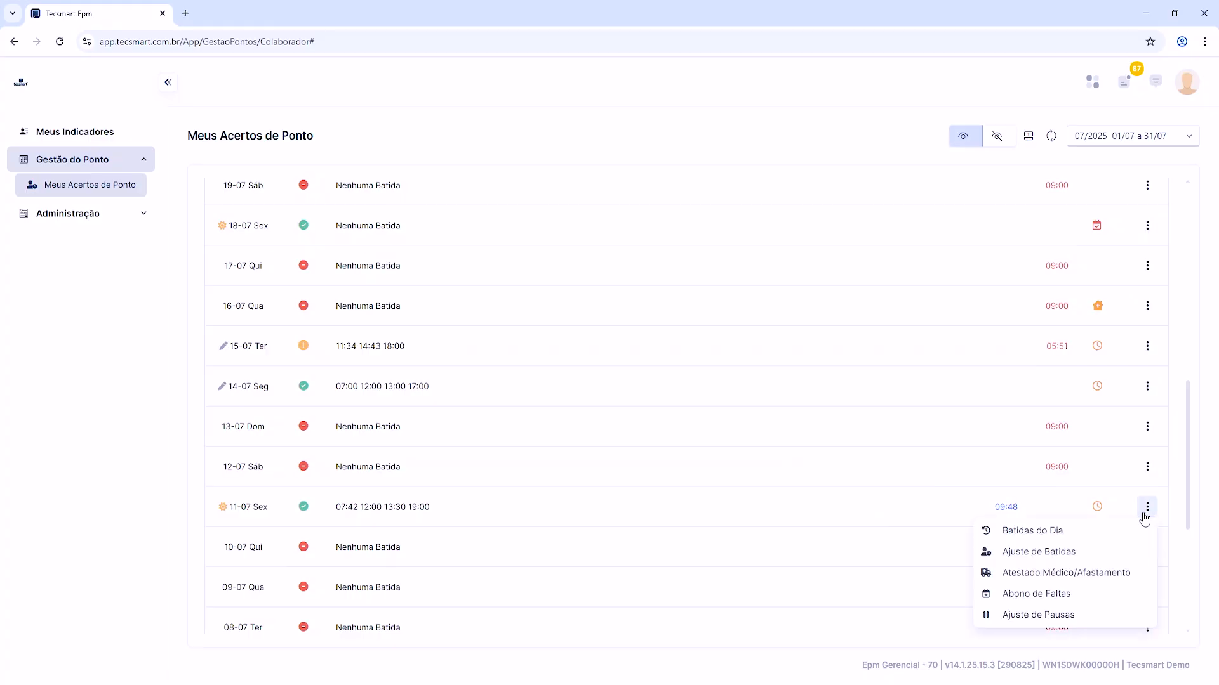
{"action": "left_click", "coordinate": [1048, 615]}
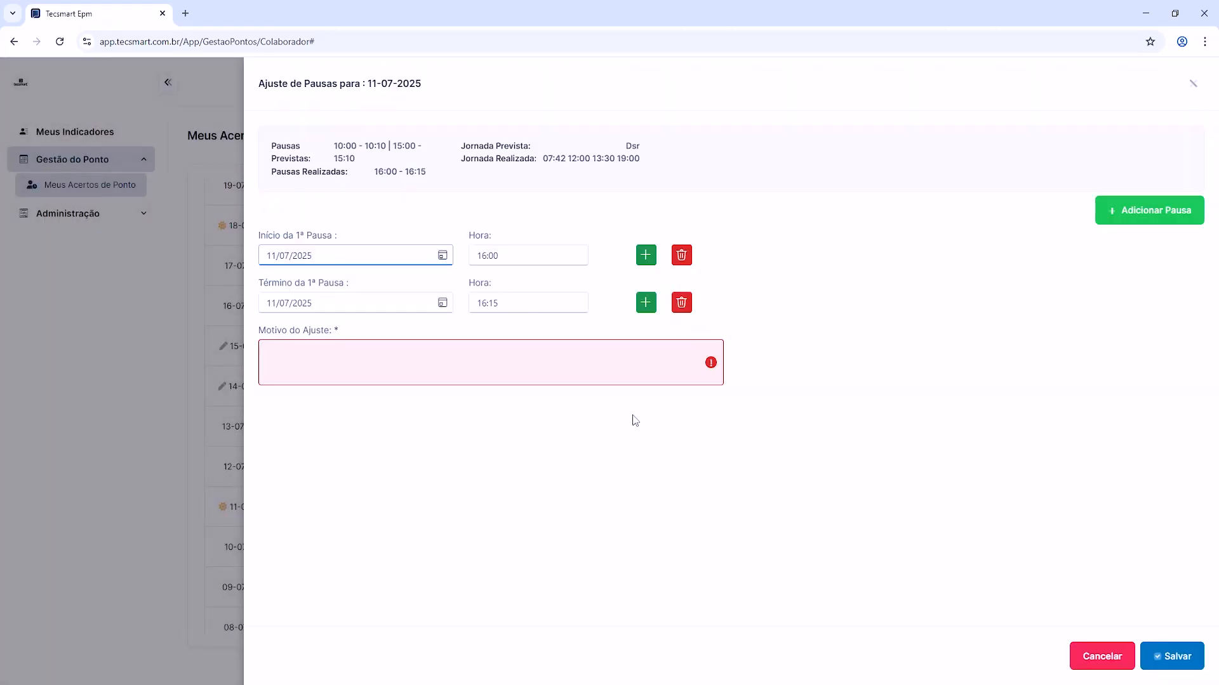
{"action": "left_click", "coordinate": [508, 362]}
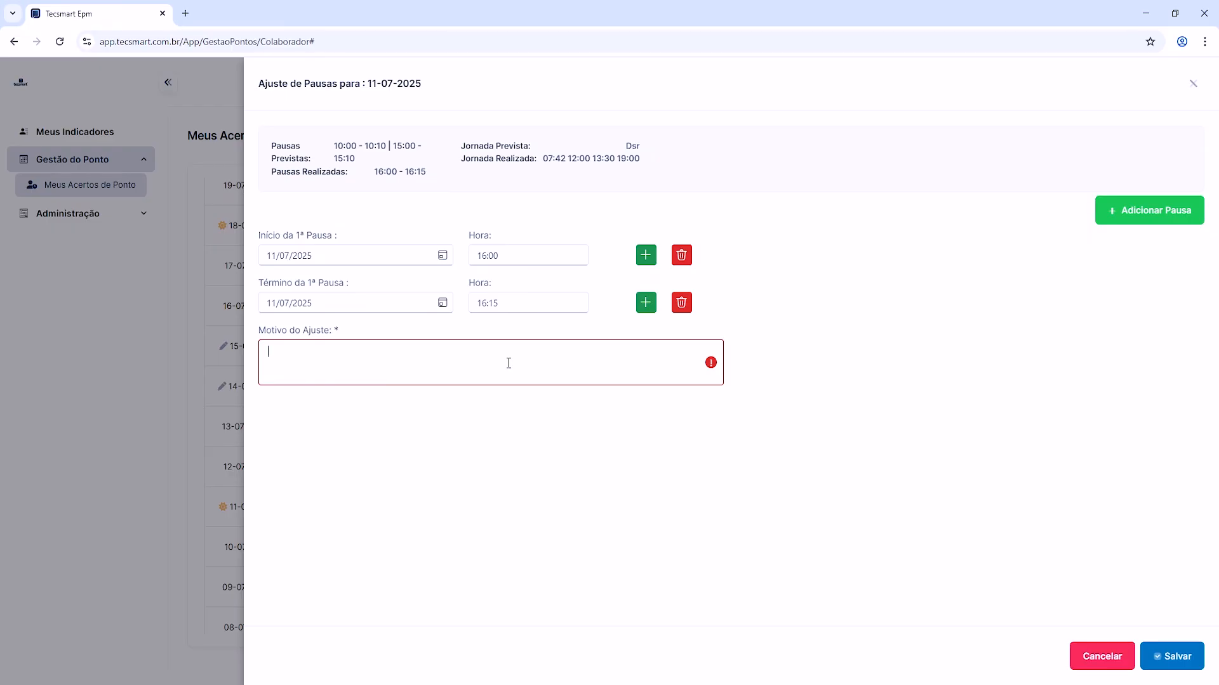
{"action": "left_click", "coordinate": [679, 323]}
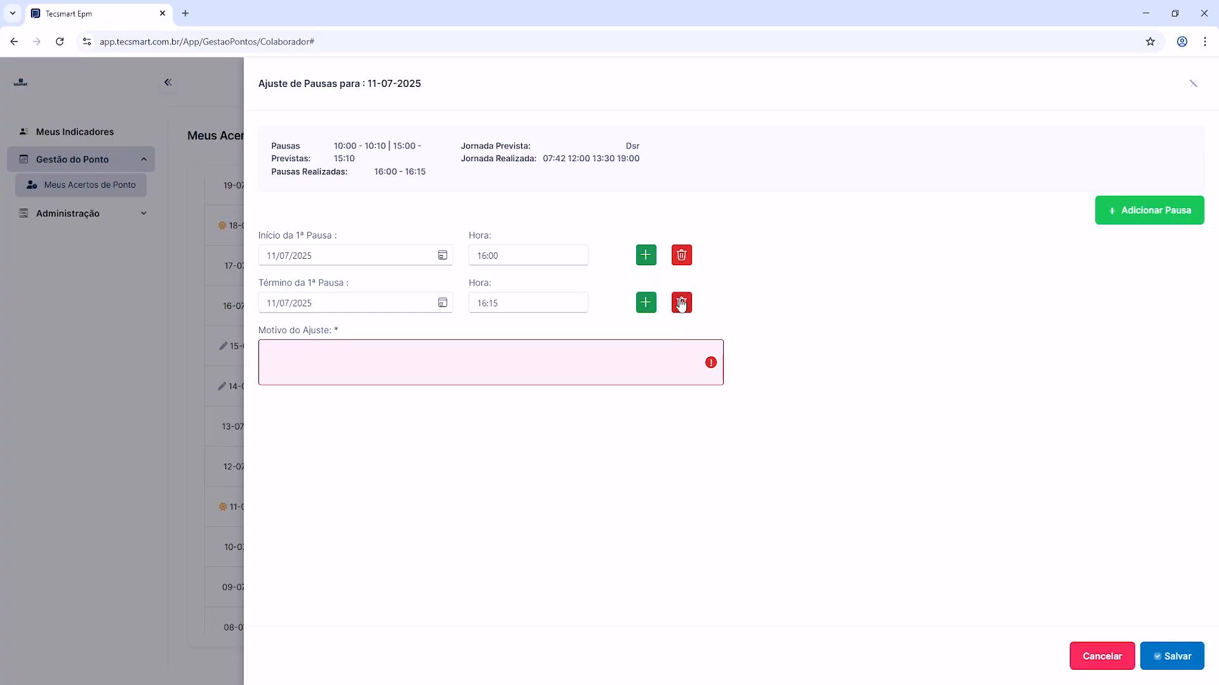
{"action": "left_click", "coordinate": [681, 304]}
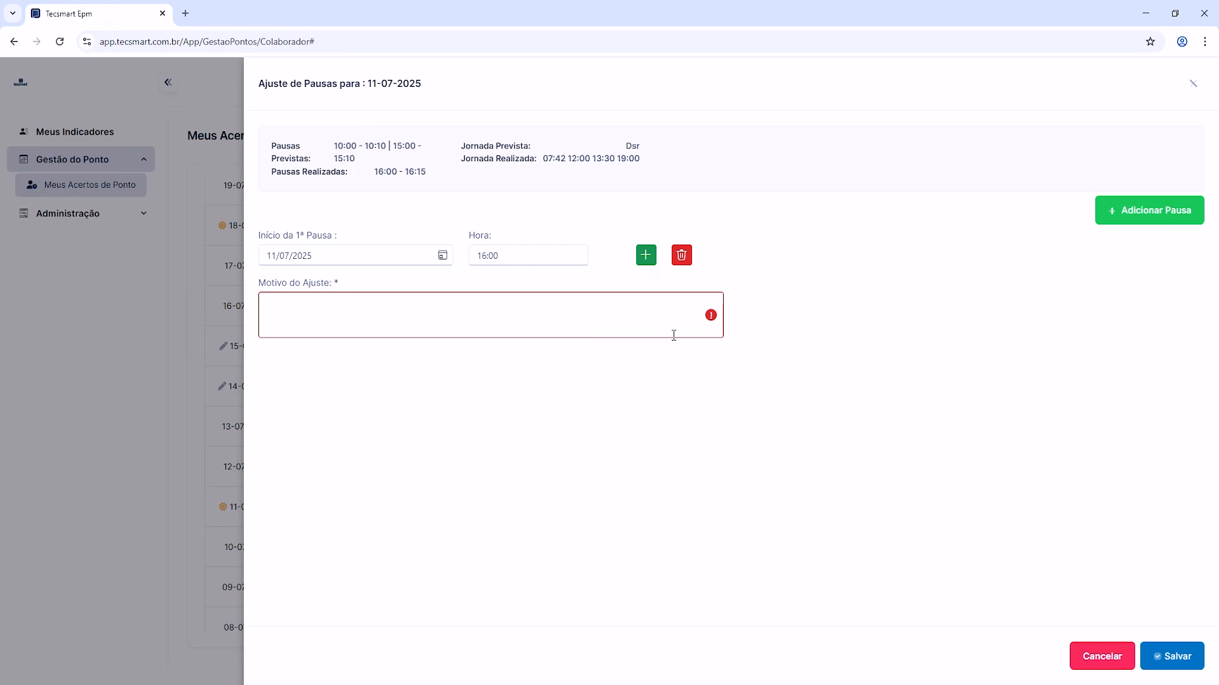
{"action": "left_click", "coordinate": [1102, 655]}
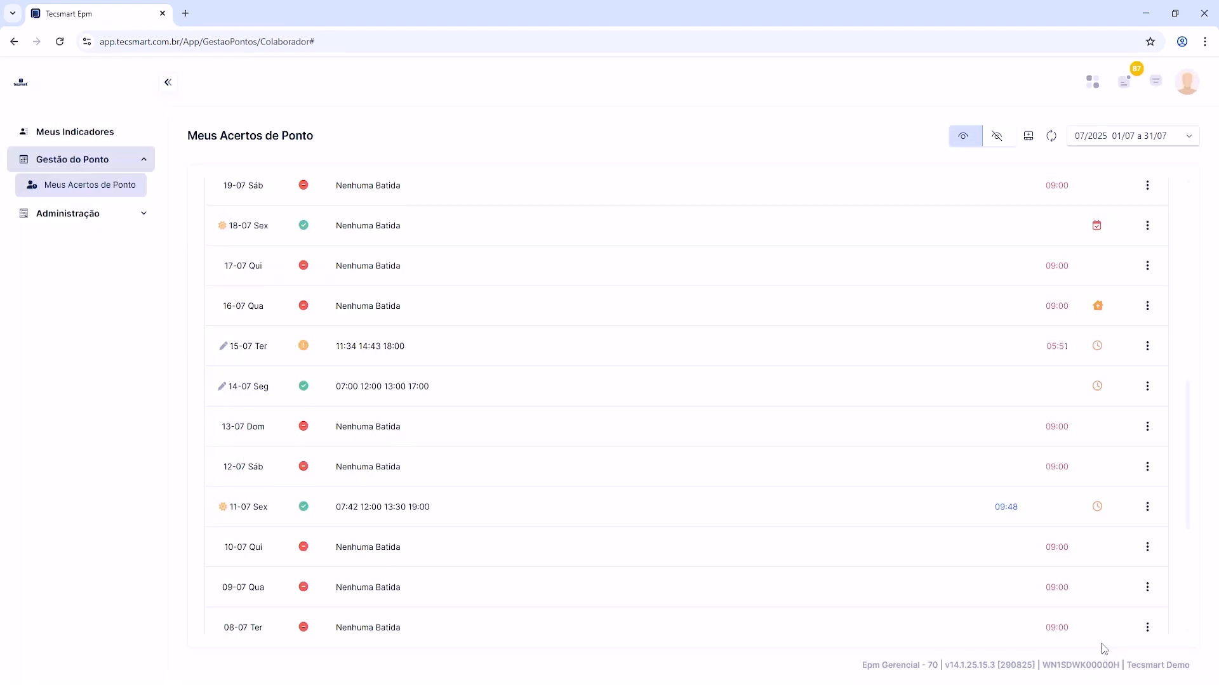
Step: Open the Ajuste de Pausas form for 11-07 and delete the 16:00 start entry of the first break
{"action": "left_click", "coordinate": [1147, 506]}
{"action": "left_click", "coordinate": [1039, 614]}
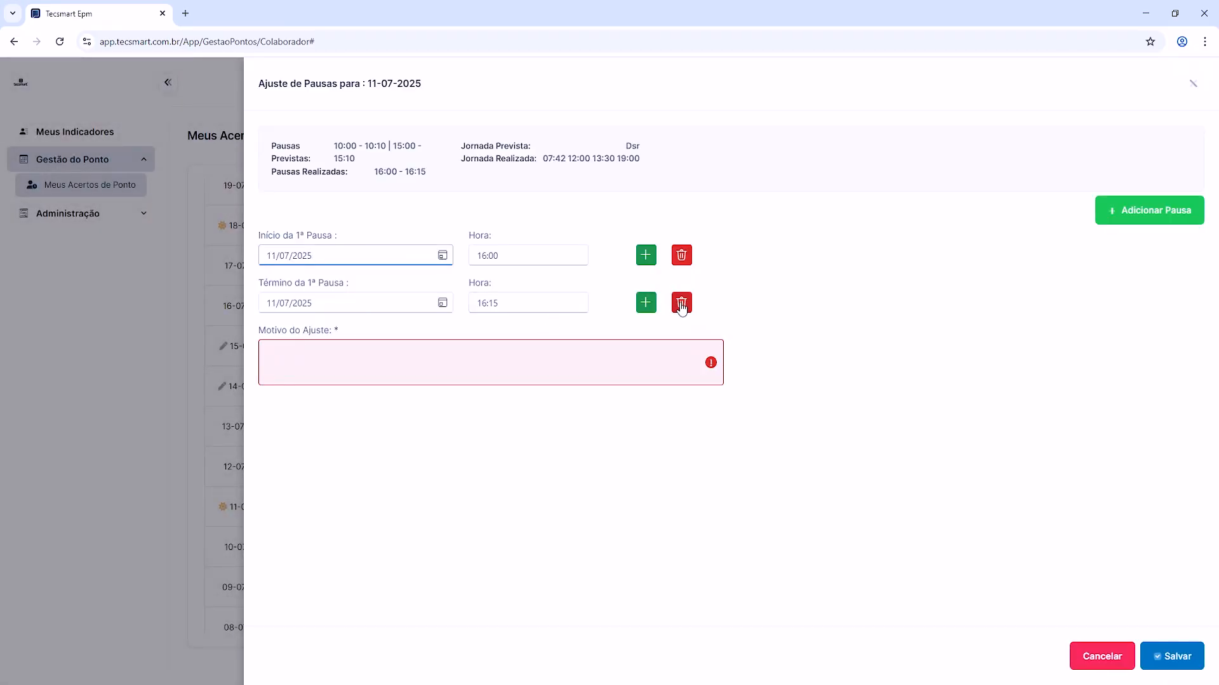
{"action": "left_click", "coordinate": [682, 256]}
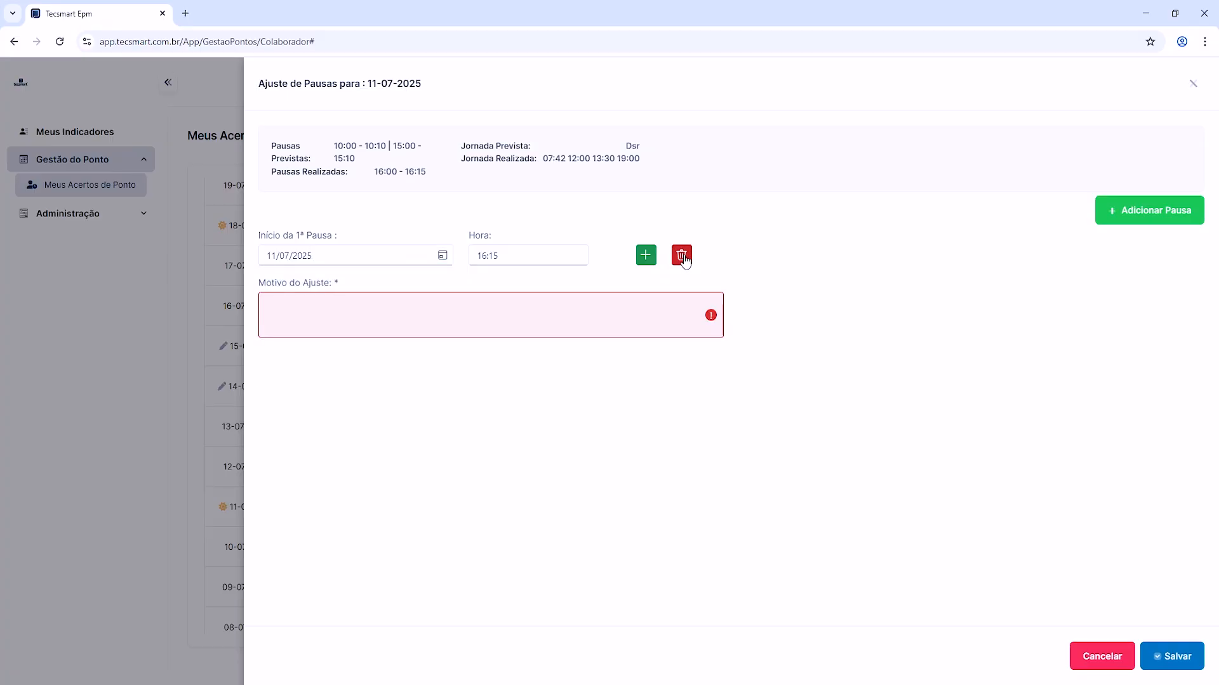
Step: Add an end entry dated 11/07/2025 for the first break and set its time to 16:30
{"action": "left_click", "coordinate": [646, 256]}
{"action": "left_click_drag", "start_coordinate": [525, 254], "coordinate": [477, 250]}
{"action": "left_click", "coordinate": [486, 296]}
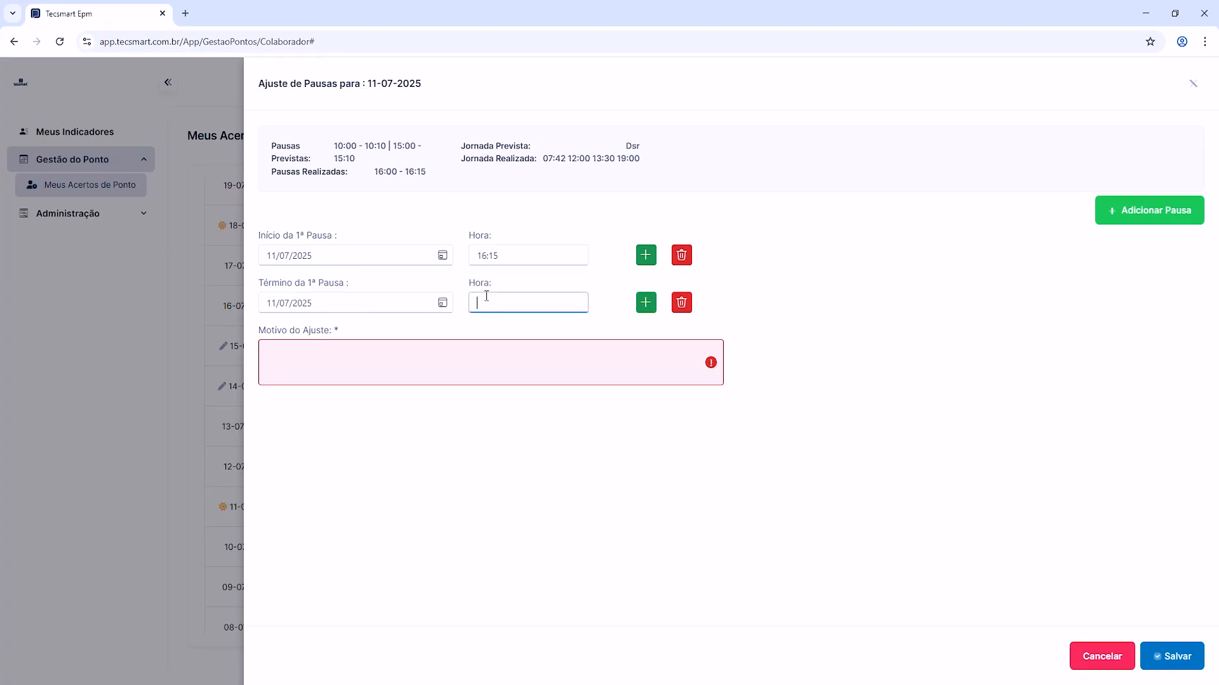
{"action": "type", "text": "16:30"}
Step: Enter "teste" as the Motivo do Ajuste, save the 11-07 request and dismiss the browser notification
{"action": "left_click", "coordinate": [448, 350]}
{"action": "type", "text": "t"}
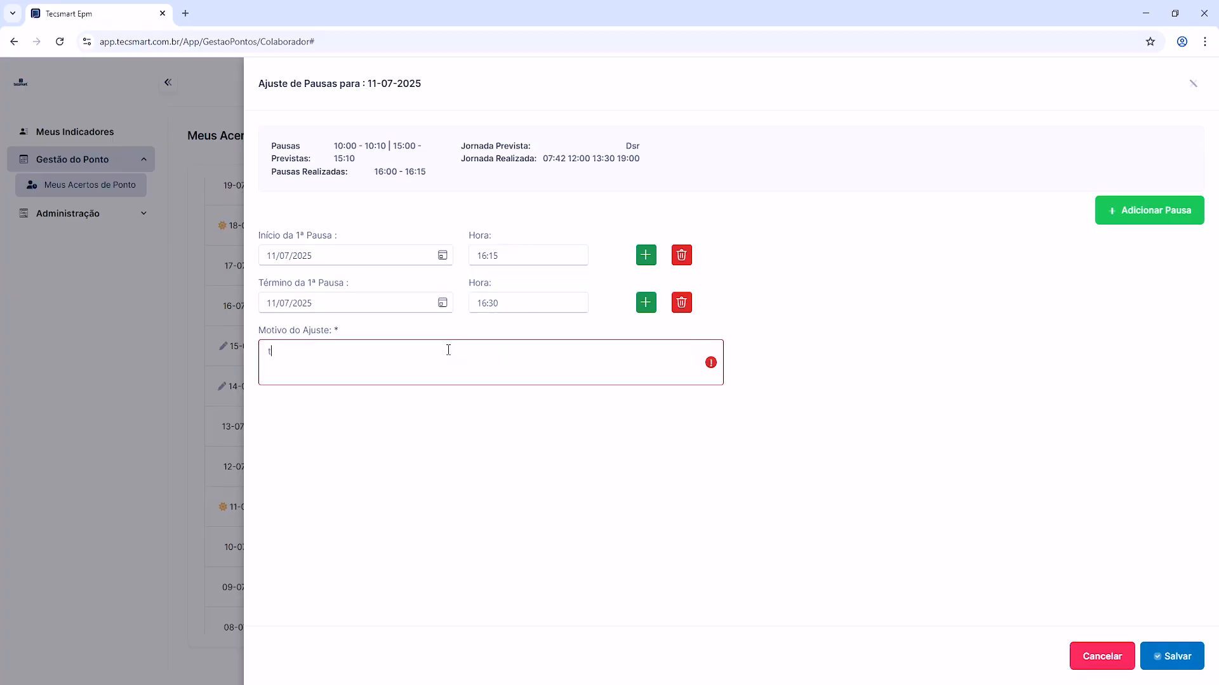
{"action": "type", "text": "este"}
{"action": "left_click", "coordinate": [1185, 656]}
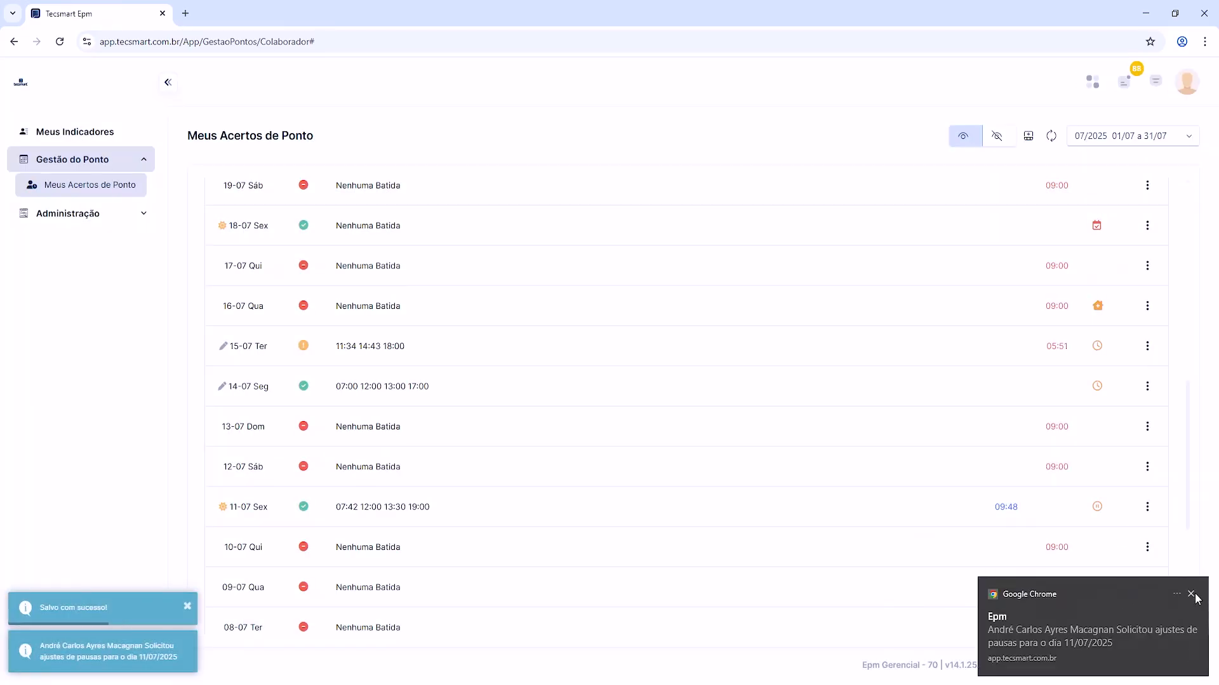
{"action": "left_click", "coordinate": [1191, 591]}
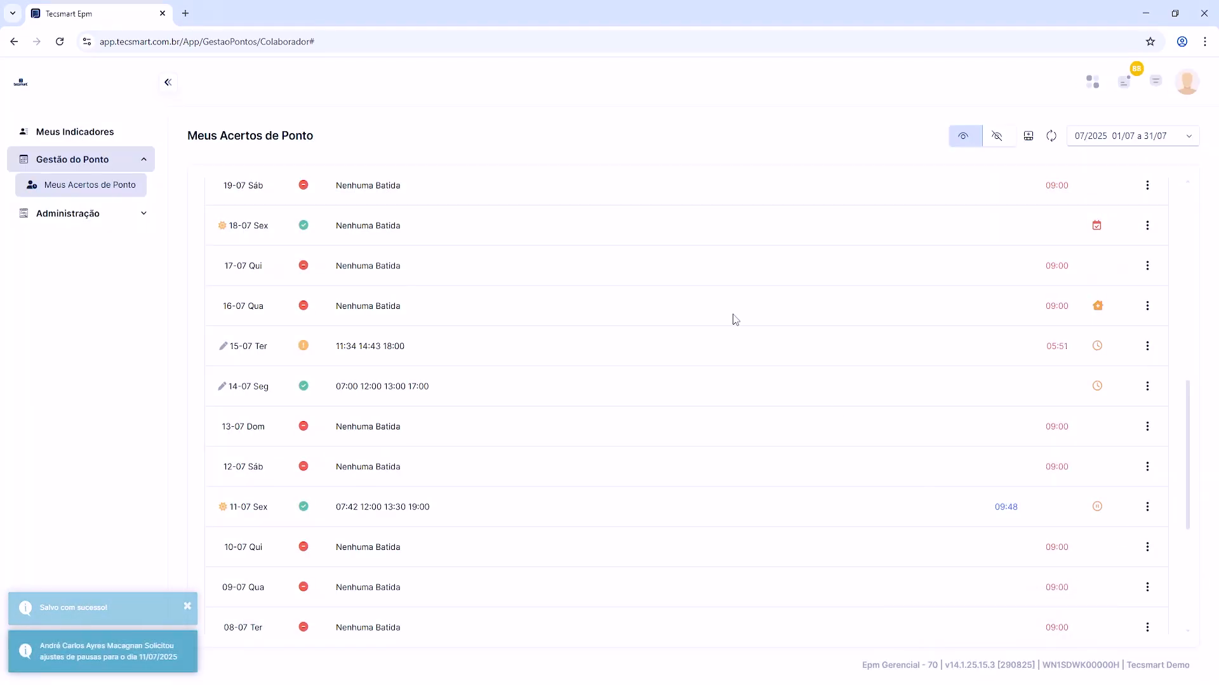